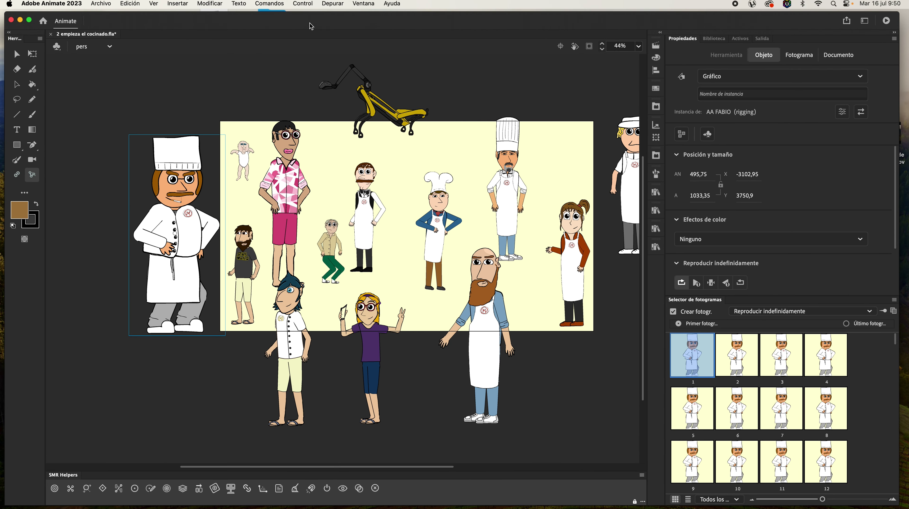
pyautogui.hscroll(5, 397, 251)
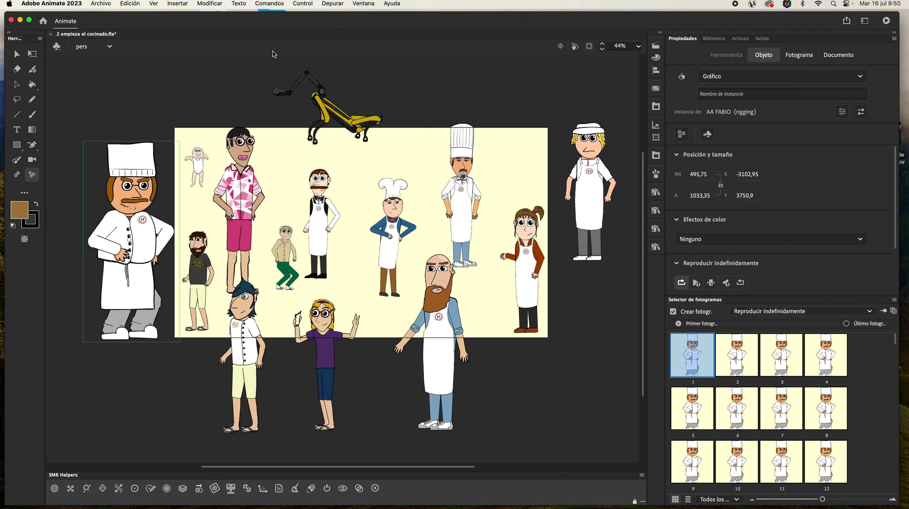
pyautogui.scroll(-2, 370, 186)
pyautogui.scroll(3, 374, 221)
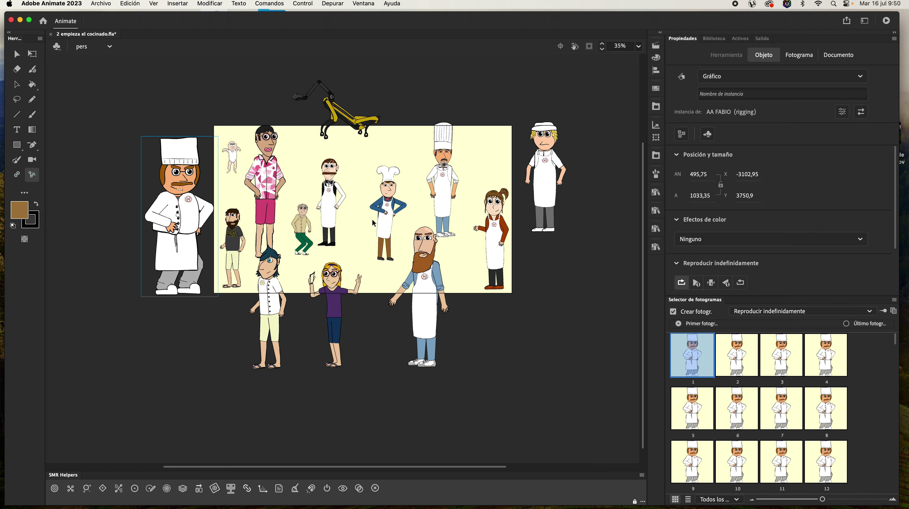
pyautogui.scroll(1, 290, 209)
pyautogui.scroll(-2, 307, 214)
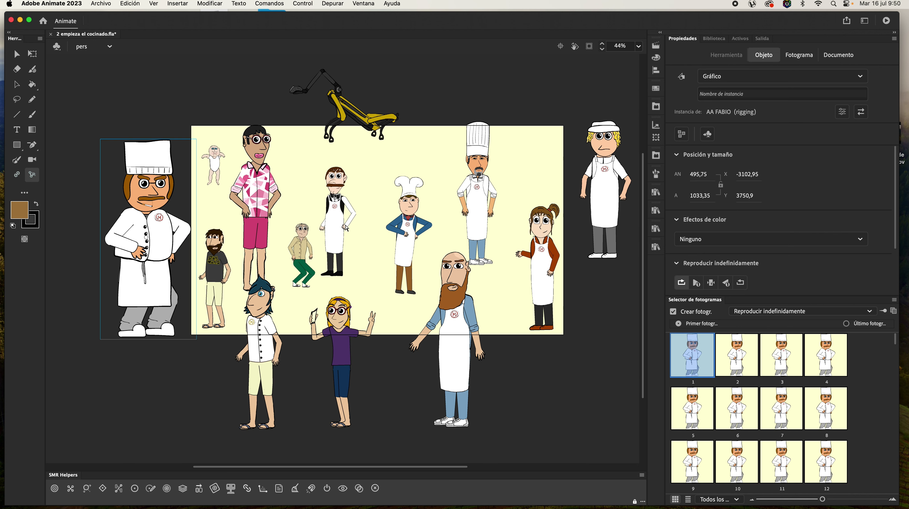
# Step: Open the rig symbol of the large chef and shift his body pose slightly up and right through his wrist's IK handle
pyautogui.scroll(3, 85, 244)
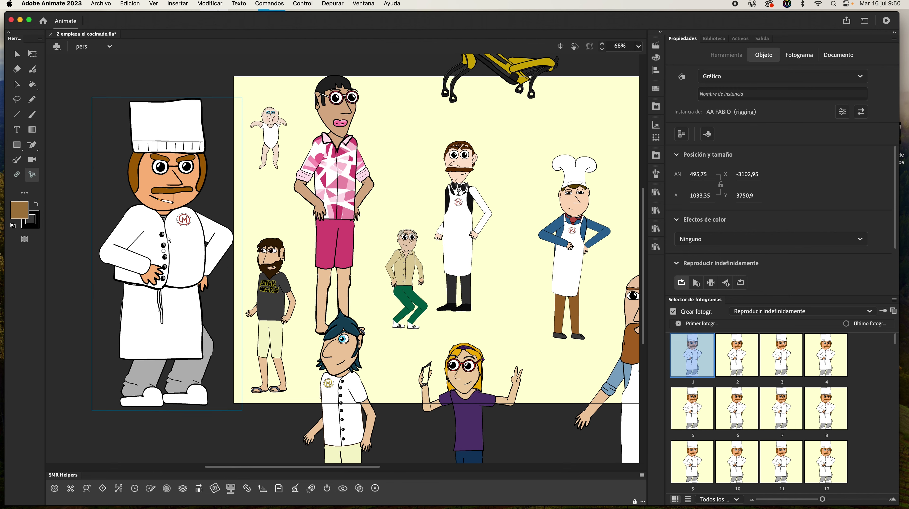
pyautogui.click(33, 54)
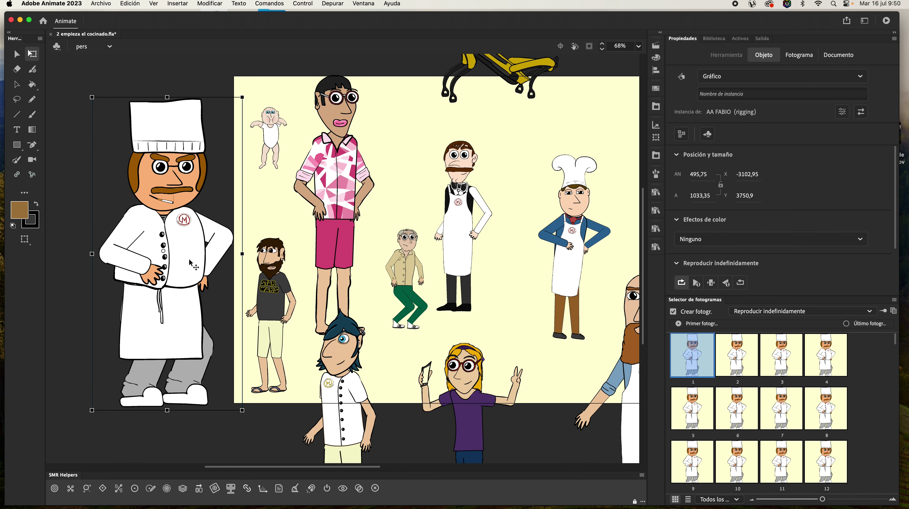
pyautogui.doubleClick(178, 259)
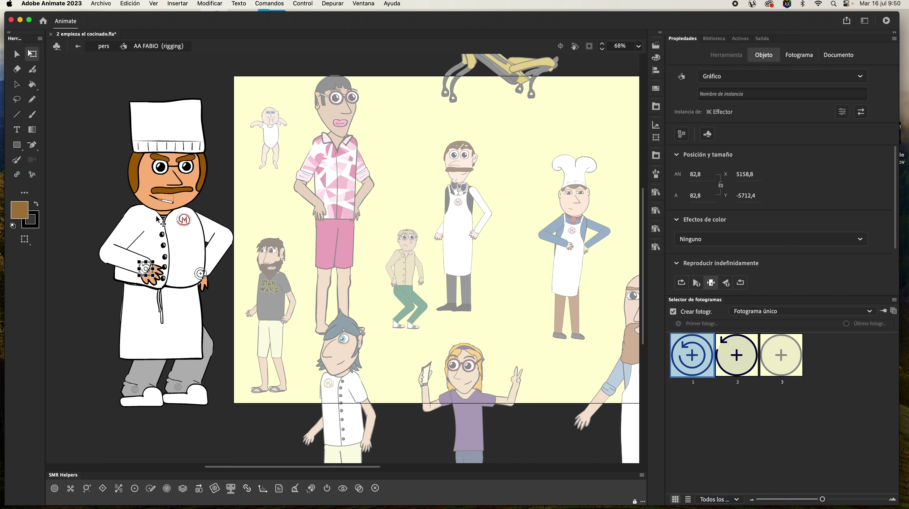
pyautogui.press('m')
pyautogui.moveTo(146, 271)
pyautogui.mouseDown()
pyautogui.moveTo(130, 259)
pyautogui.moveTo(143, 260)
pyautogui.moveTo(160, 296)
pyautogui.moveTo(148, 264)
pyautogui.mouseUp()
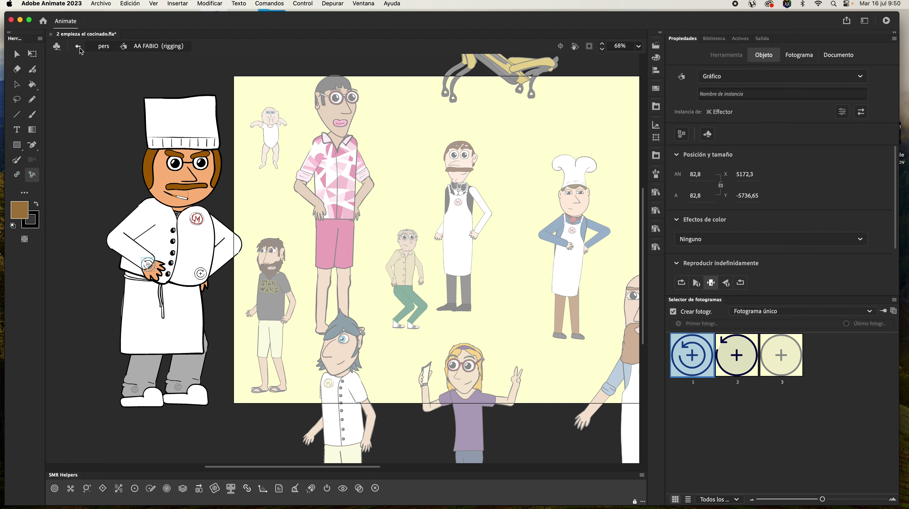
# Step: Open the large chef's head symbol and select his cigarette mouth inside it with the Free Transform tool
pyautogui.press('q')
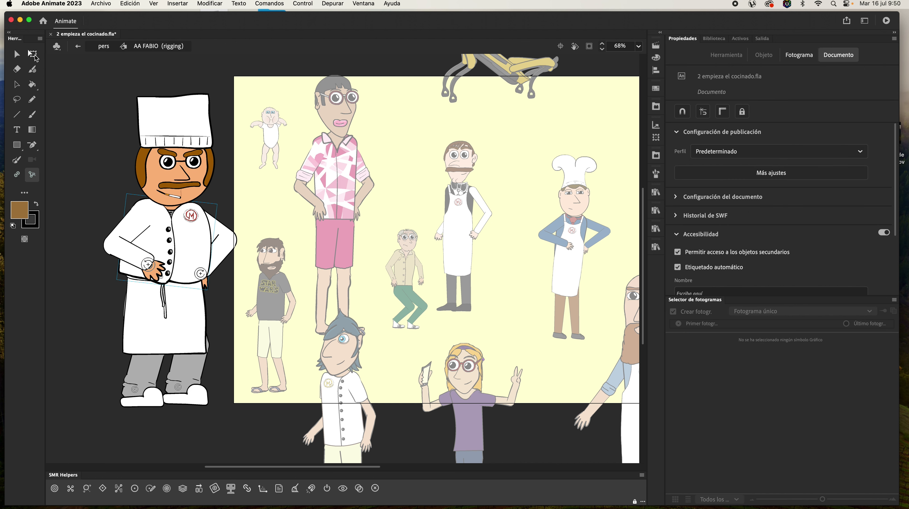
pyautogui.click(178, 228)
pyautogui.doubleClick(154, 165)
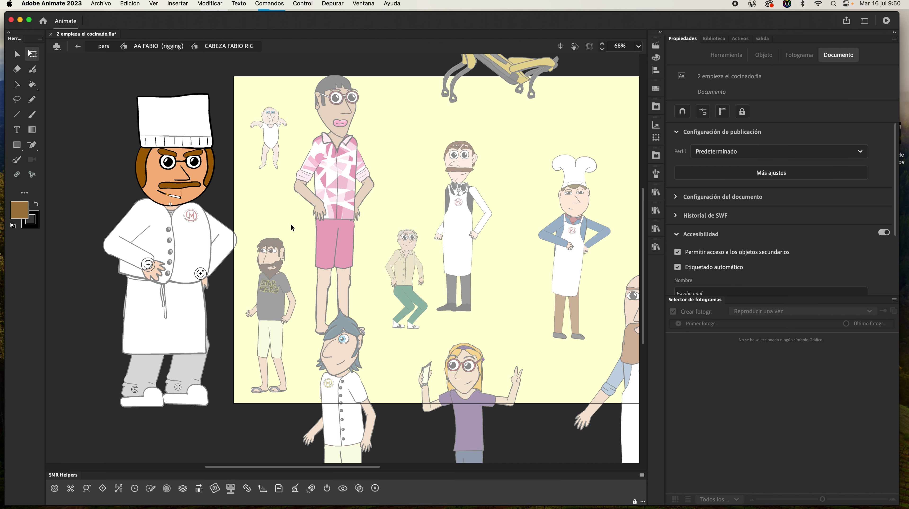
pyautogui.click(164, 194)
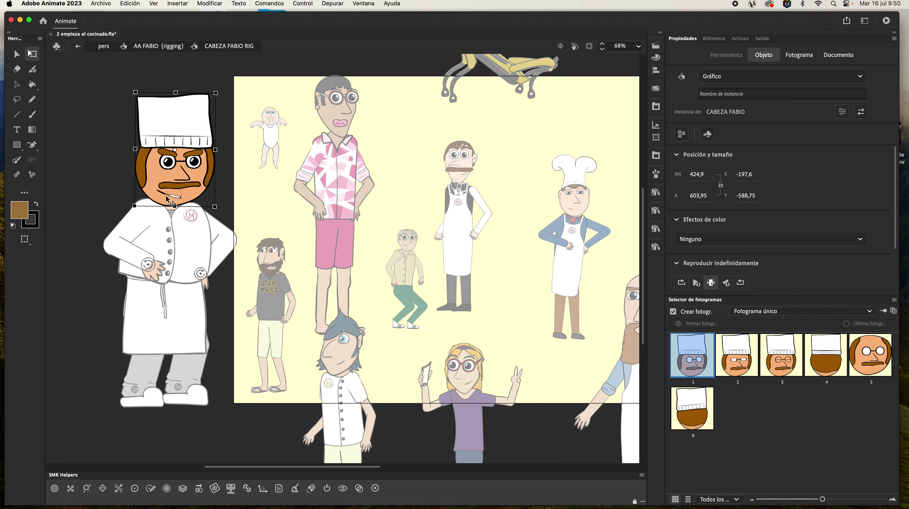
pyautogui.click(167, 198)
# Step: Try out several mouth shapes on the chef, set the mouth to frame 4 and return to the pers scene
pyautogui.click(817, 410)
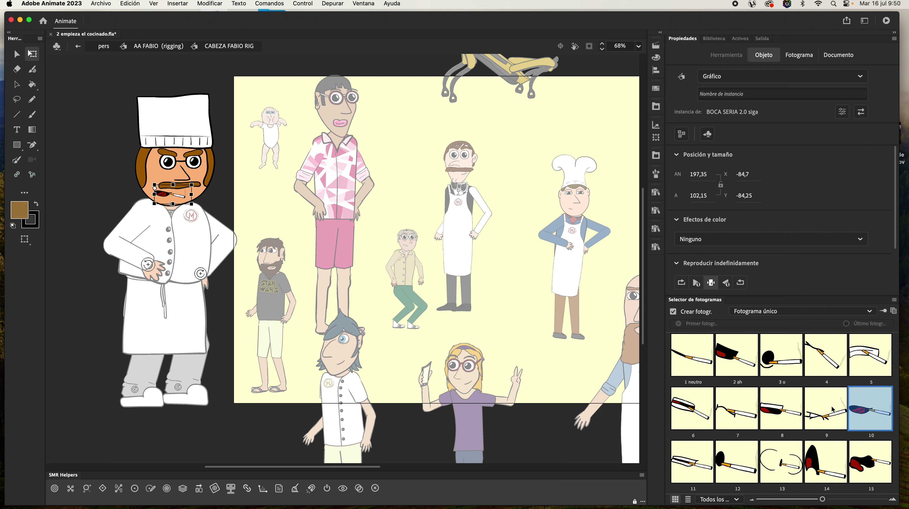
pyautogui.click(781, 409)
pyautogui.click(737, 356)
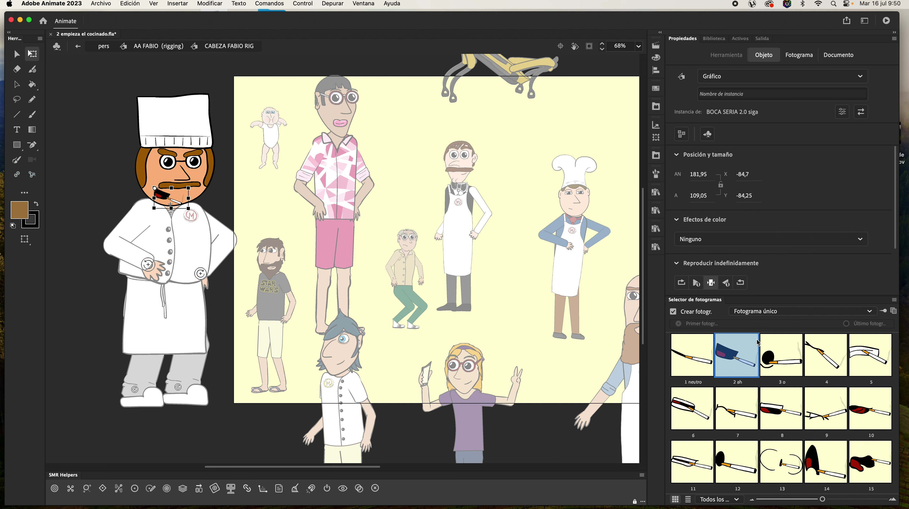
pyautogui.click(736, 409)
pyautogui.click(693, 396)
pyautogui.click(697, 371)
pyautogui.click(736, 360)
pyautogui.click(787, 372)
pyautogui.click(782, 408)
pyautogui.click(825, 356)
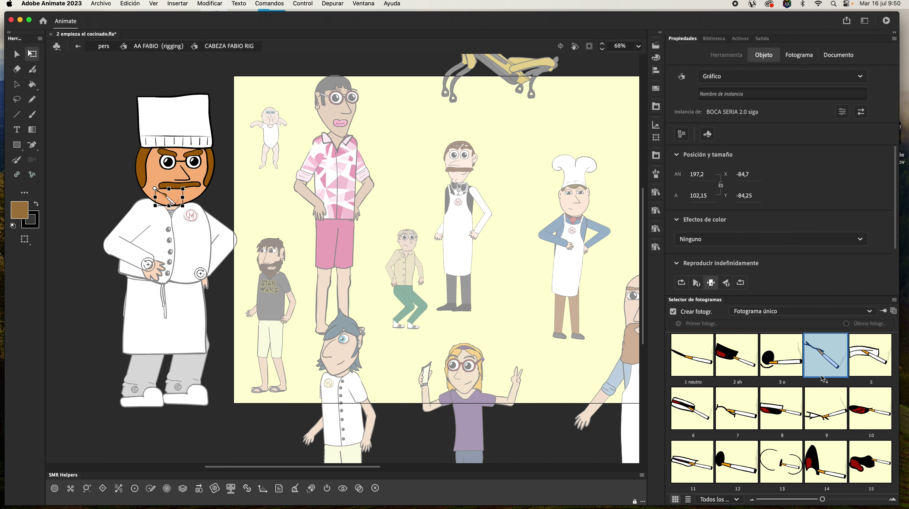
pyautogui.click(103, 46)
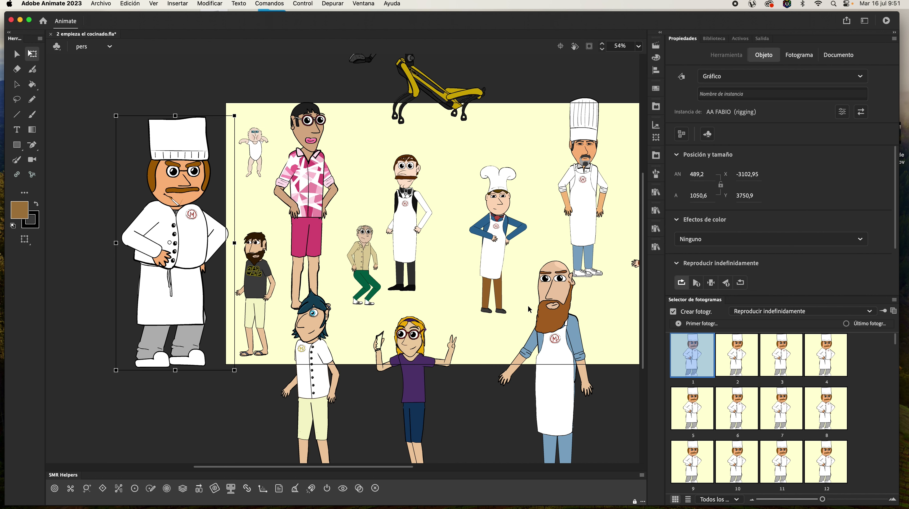
pyautogui.moveTo(531, 310); pyautogui.dragTo(505, 303)
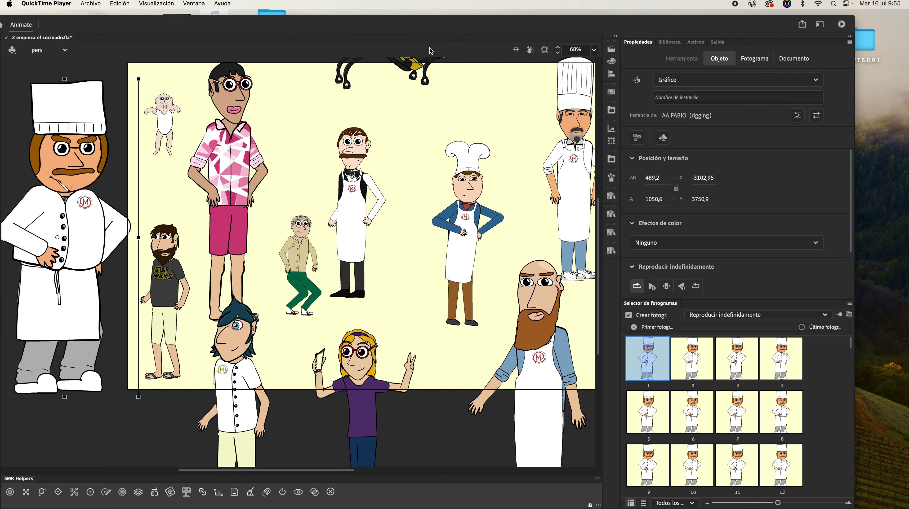
pyautogui.click(433, 31)
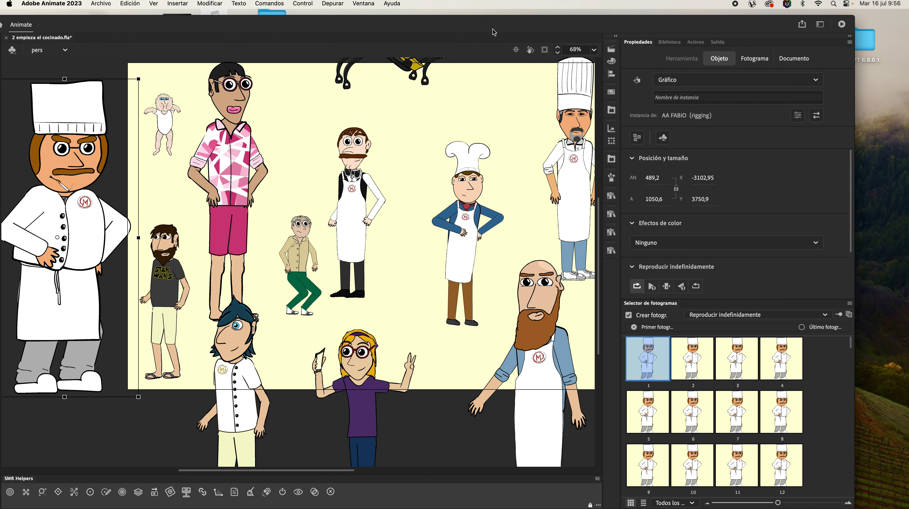
pyautogui.scroll(2, 366, 264)
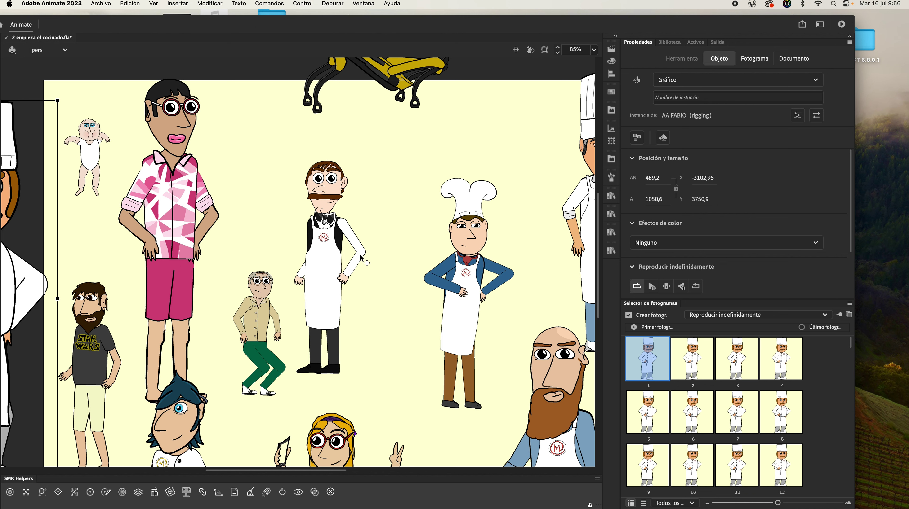
pyautogui.scroll(-2, 364, 268)
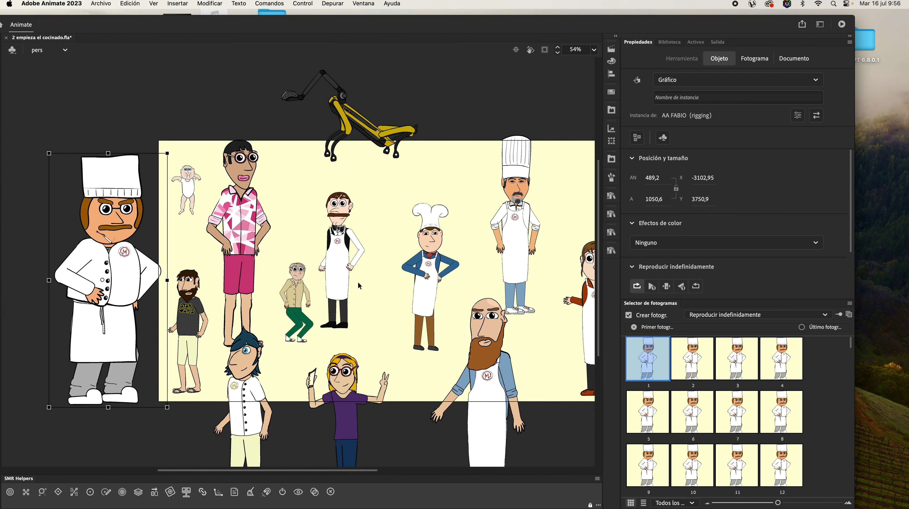
pyautogui.scroll(3, 358, 282)
pyautogui.scroll(-1, 357, 278)
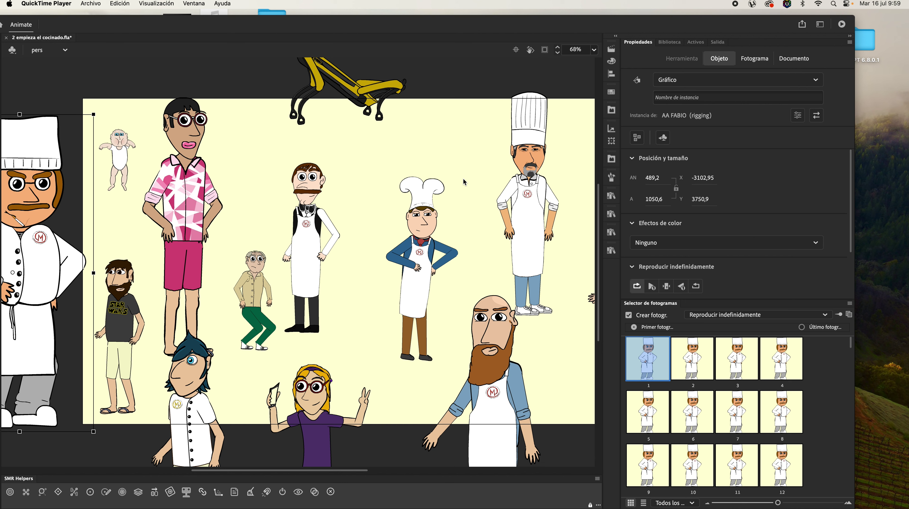
# Step: Move the Animate window fully back into view and clear the character selection
pyautogui.moveTo(357, 24); pyautogui.dragTo(403, 23)
pyautogui.click(406, 196)
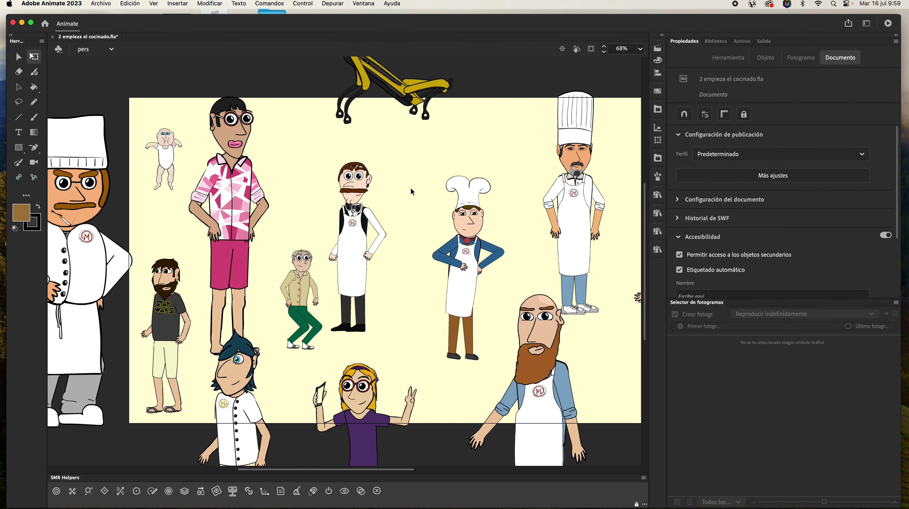
pyautogui.scroll(-6, 439, 171)
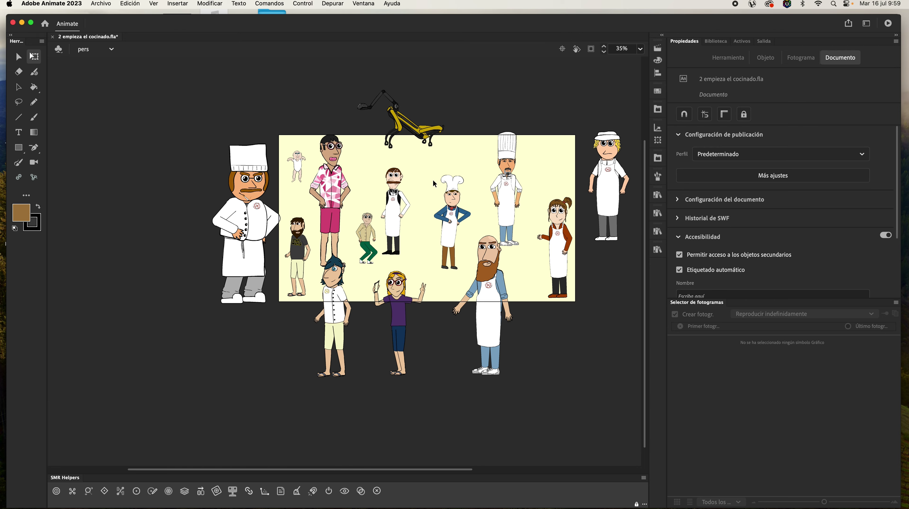
pyautogui.scroll(3, 243, 257)
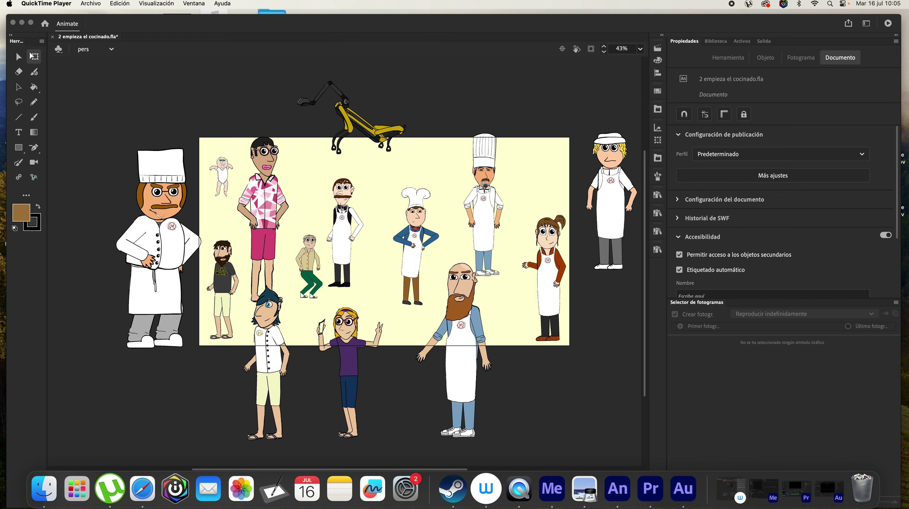
# Step: Switch to Adobe Audition and record about 2.6 seconds of audio into lactante.mp3
pyautogui.click(681, 494)
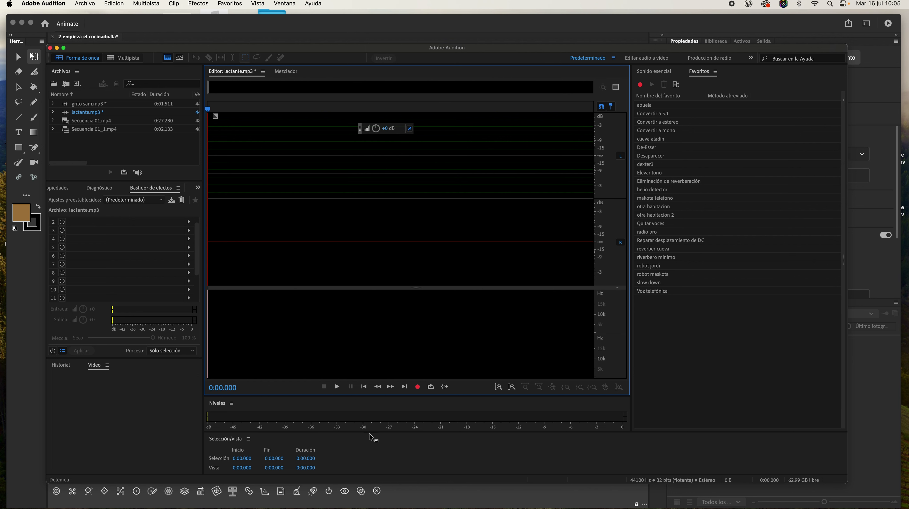
pyautogui.click(417, 387)
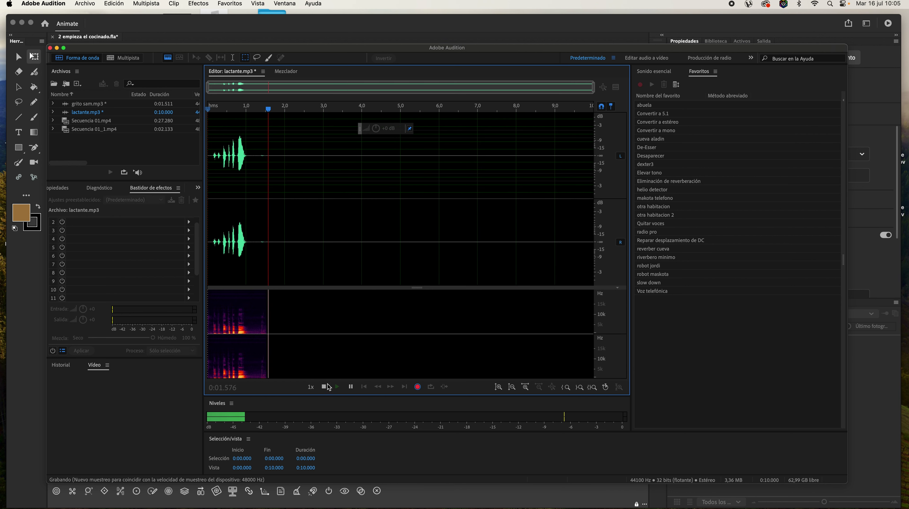
pyautogui.click(324, 387)
# Step: Look through the favourite effects available for the recorded clip
pyautogui.click(85, 4)
pyautogui.click(347, 332)
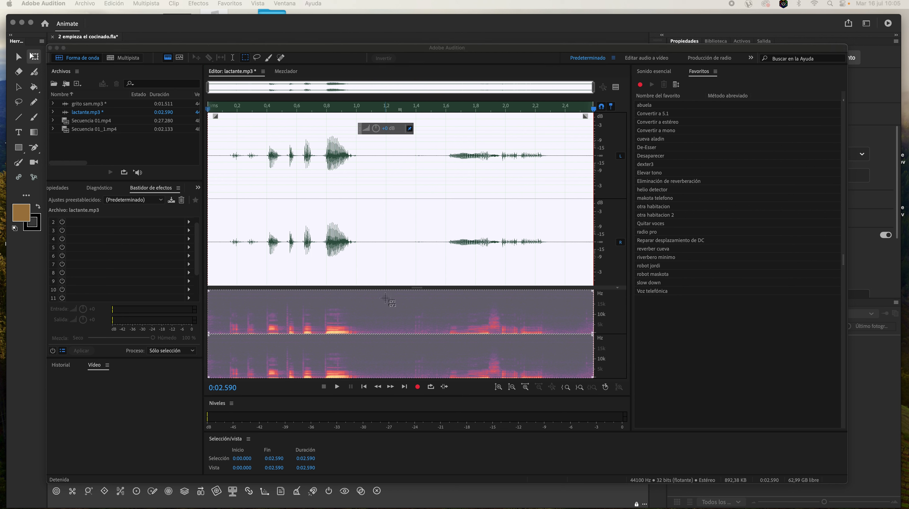
pyautogui.moveTo(384, 339); pyautogui.dragTo(390, 352)
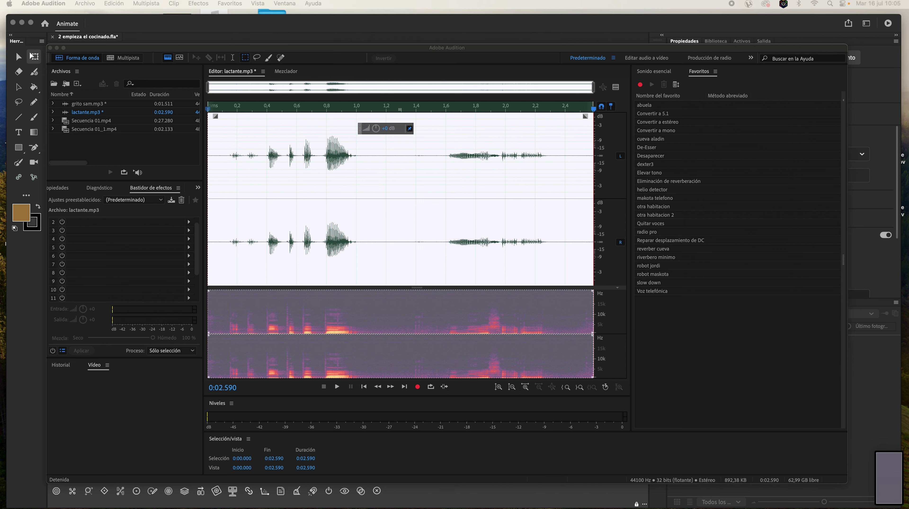
pyautogui.moveTo(337, 45); pyautogui.dragTo(340, 43)
pyautogui.click(343, 4)
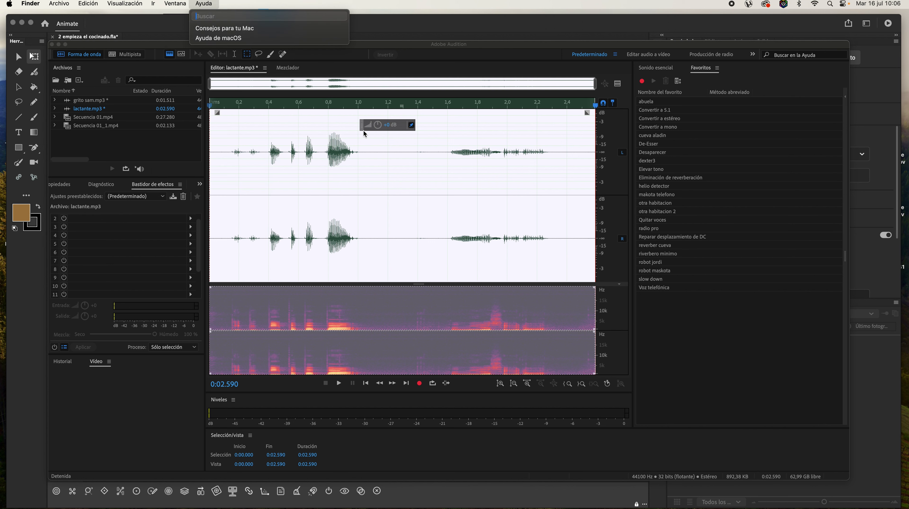
pyautogui.click(330, 222)
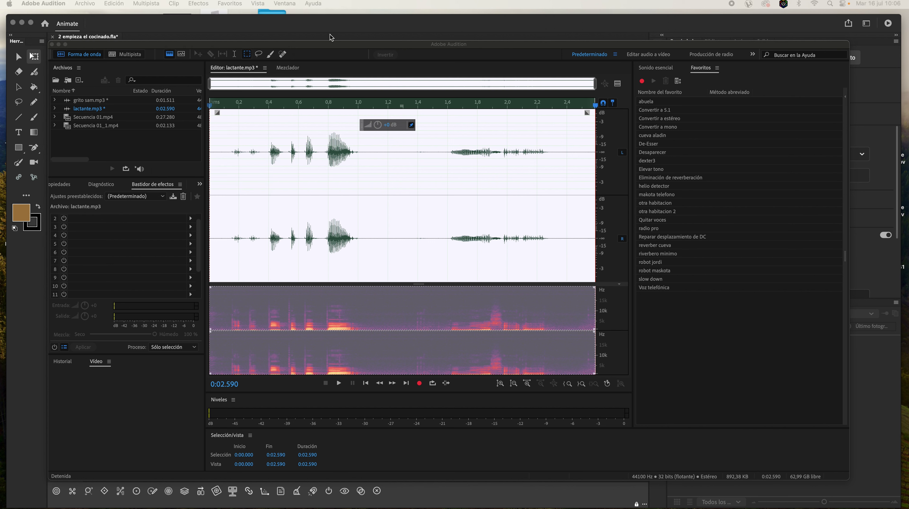
pyautogui.click(237, 5)
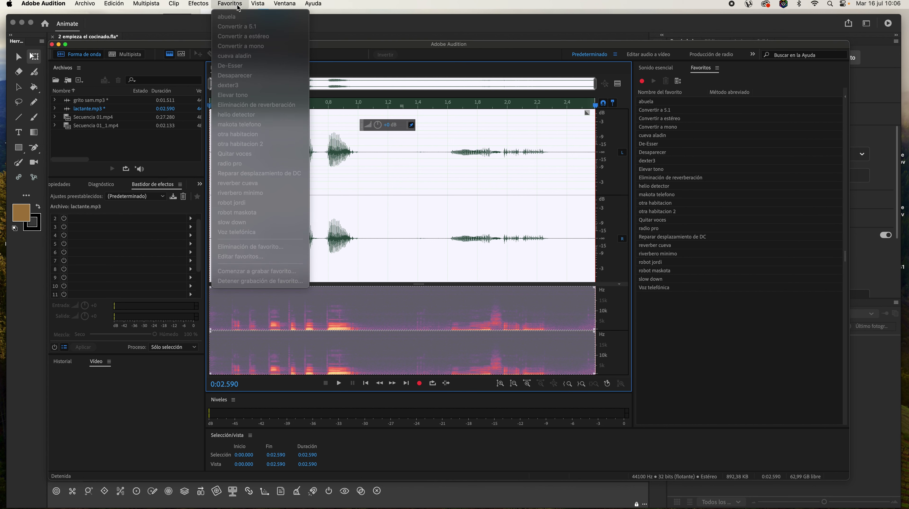
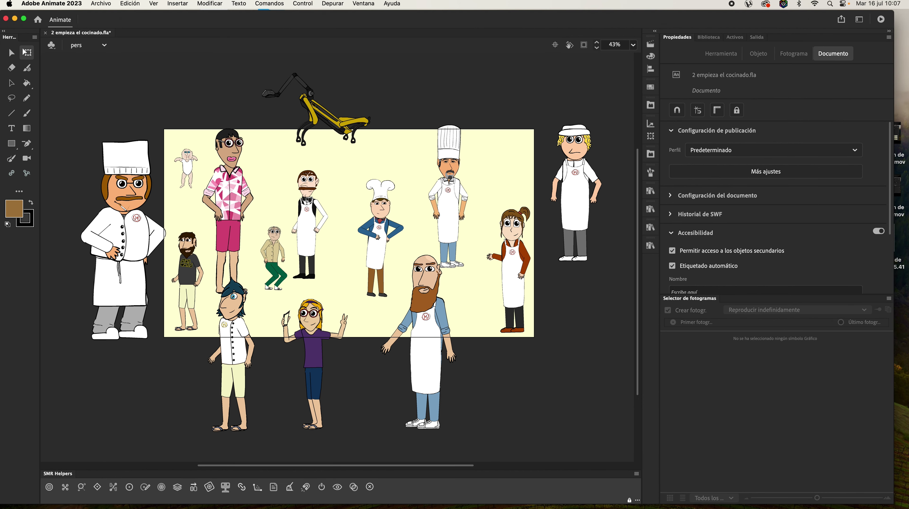
# Step: Show the timeline in Adobe Animate and open the large chef's rig symbol for editing
pyautogui.press('super+alt+t')
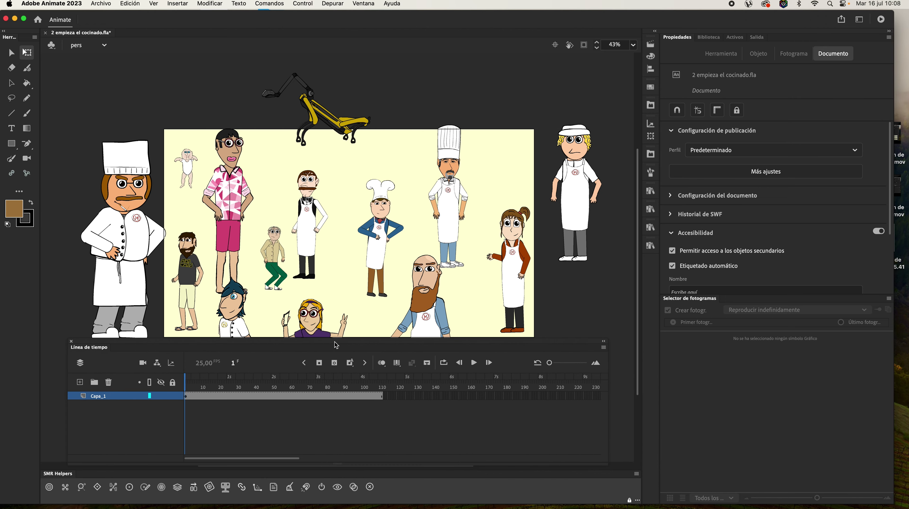
pyautogui.doubleClick(121, 258)
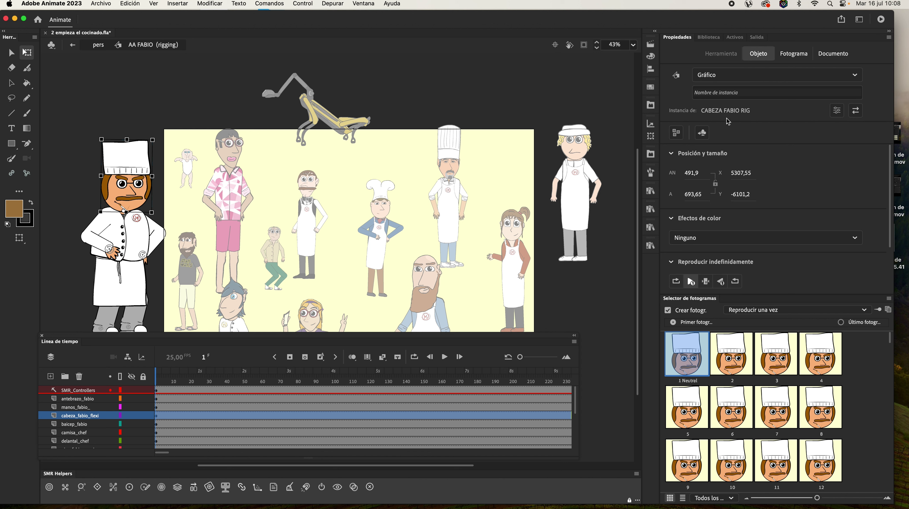
# Step: Browse the library's sounds and the symbols in the personajes folder, previewing the pepe symbol
pyautogui.click(708, 38)
pyautogui.click(686, 180)
pyautogui.scroll(-5, 695, 214)
pyautogui.click(695, 210)
pyautogui.scroll(-10, 696, 214)
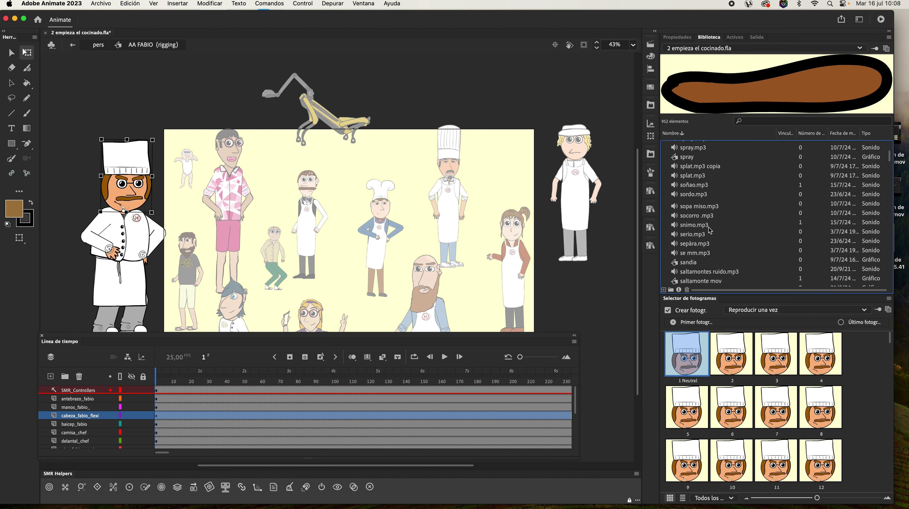
pyautogui.click(703, 214)
pyautogui.scroll(-10, 702, 219)
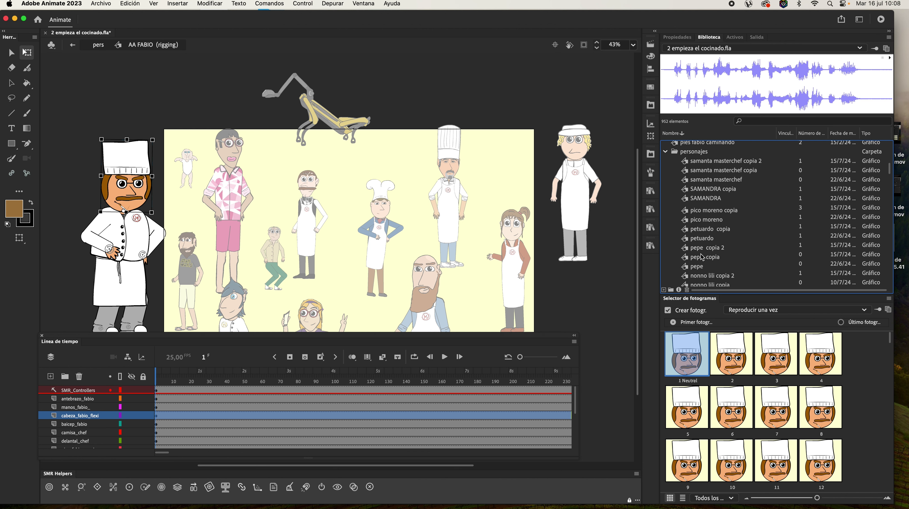
pyautogui.click(701, 234)
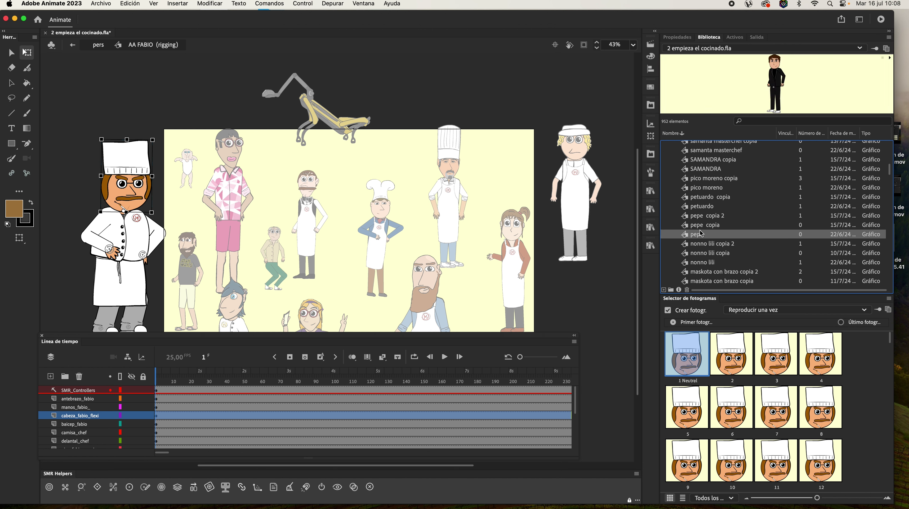
# Step: Select the pepe copia 2 symbol in the library and leave the chef's rig symbol to return to the pers scene
pyautogui.click(704, 209)
pyautogui.click(709, 218)
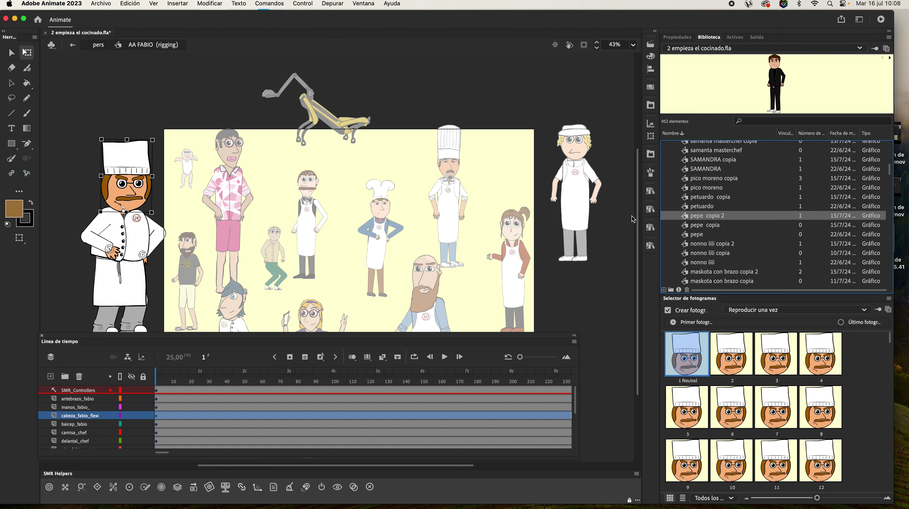
pyautogui.click(377, 77)
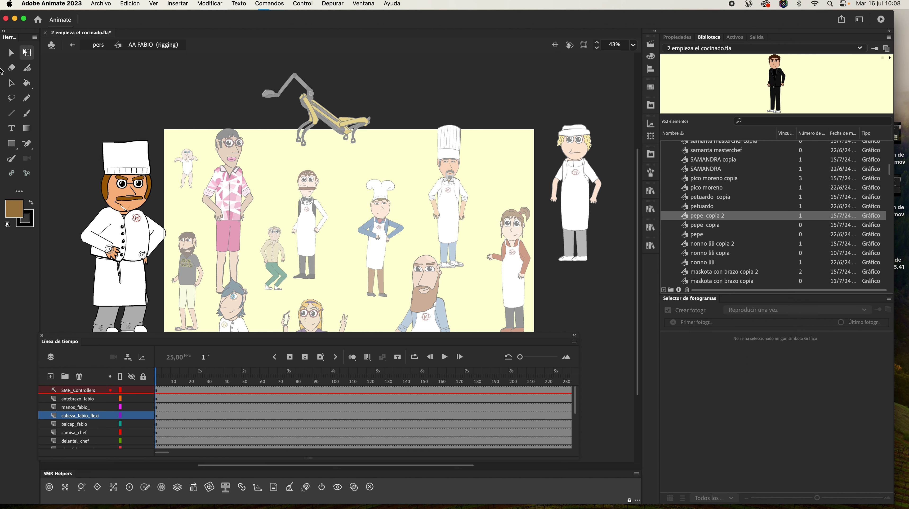
pyautogui.click(73, 45)
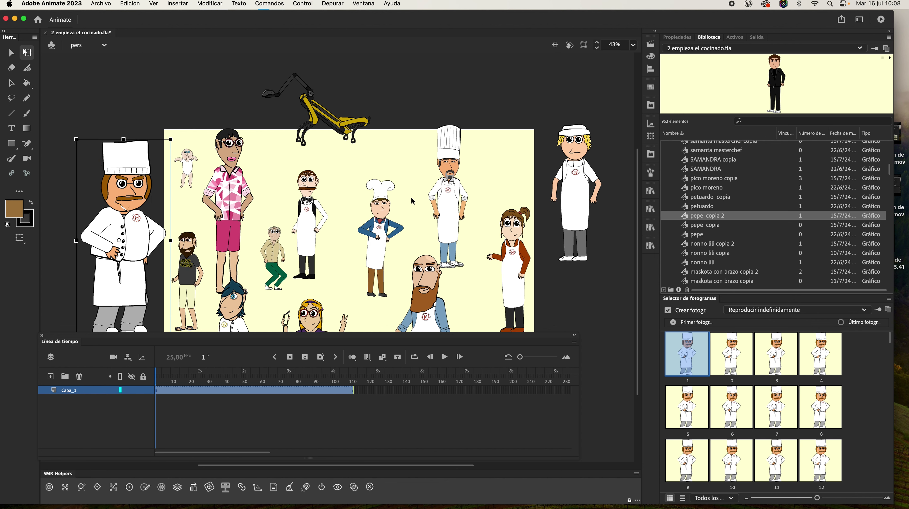
pyautogui.scroll(-3, 412, 201)
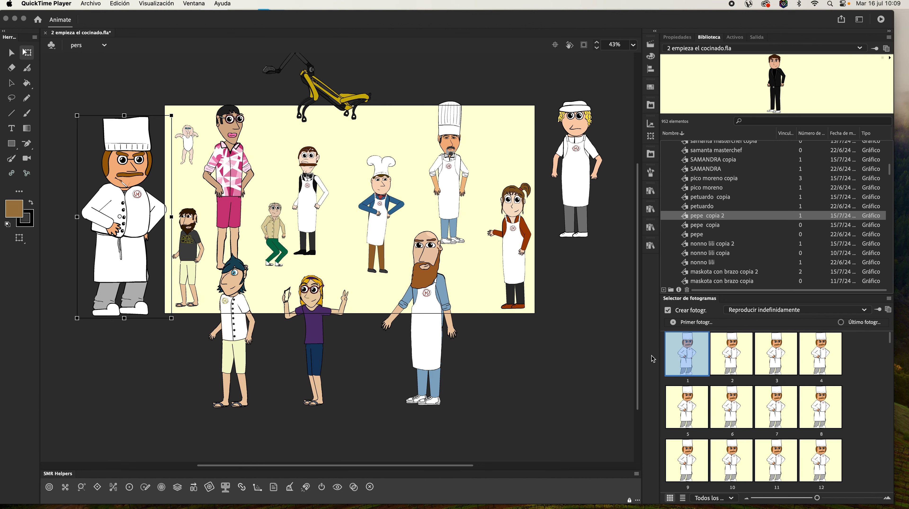
# Step: Switch to Adobe Media Encoder to show its workspace, and minimise it to return to Animate
pyautogui.moveTo(611, 503)
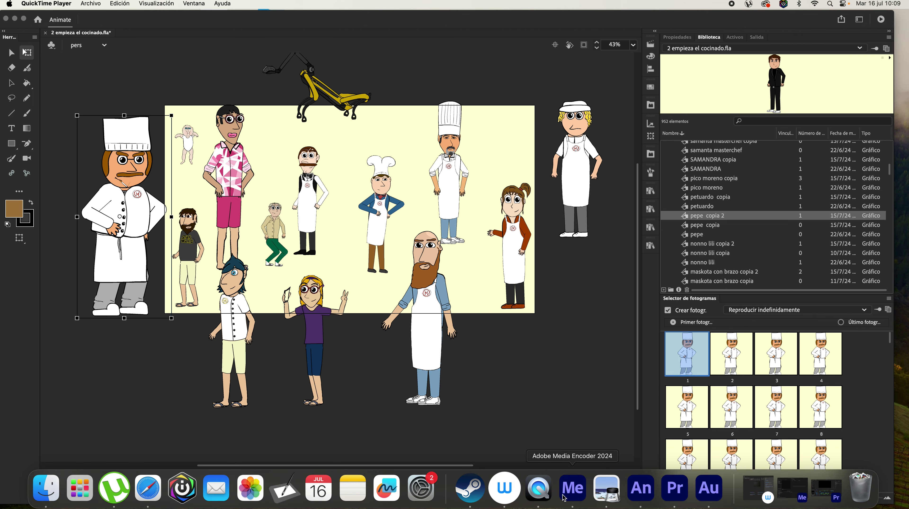
pyautogui.click(574, 489)
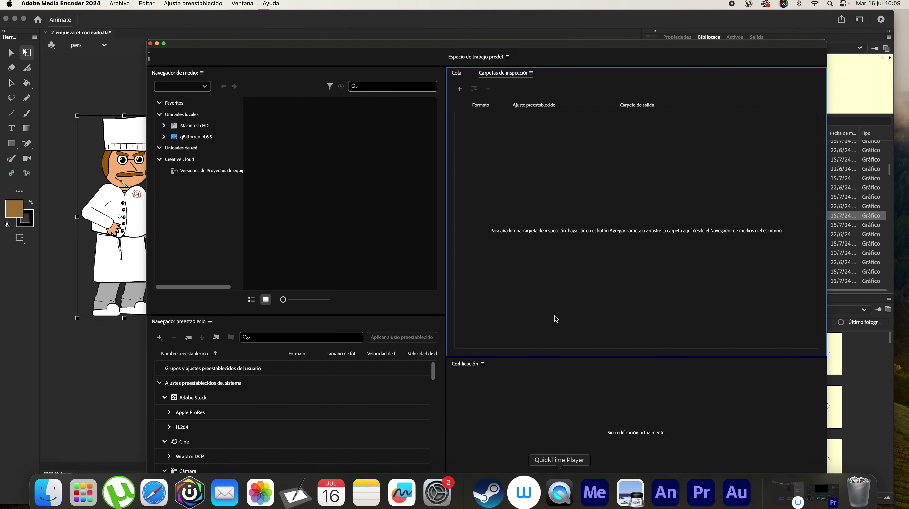
pyautogui.moveTo(541, 44); pyautogui.dragTo(480, 32)
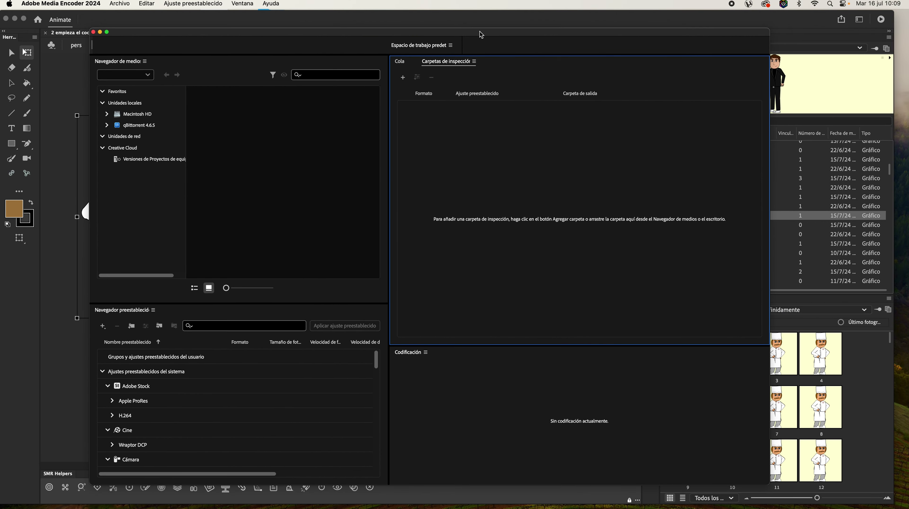
pyautogui.moveTo(648, 35); pyautogui.dragTo(636, 75)
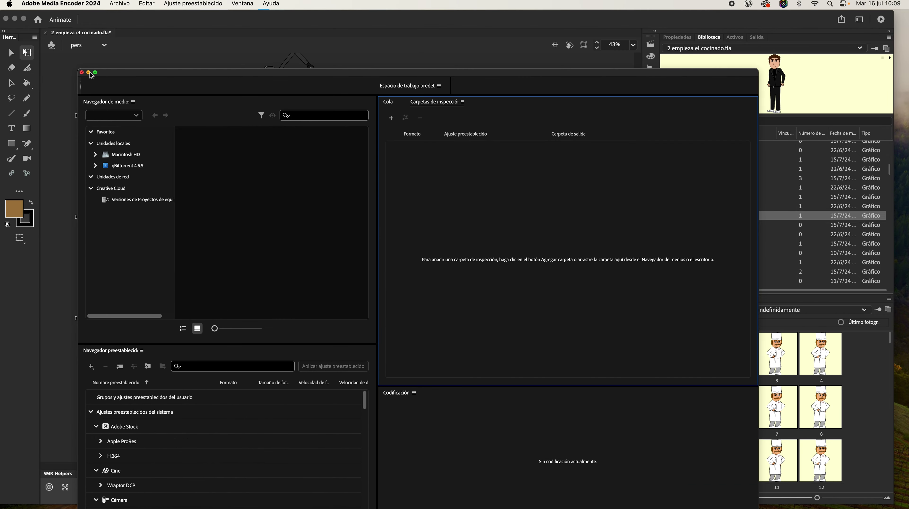
pyautogui.click(148, 57)
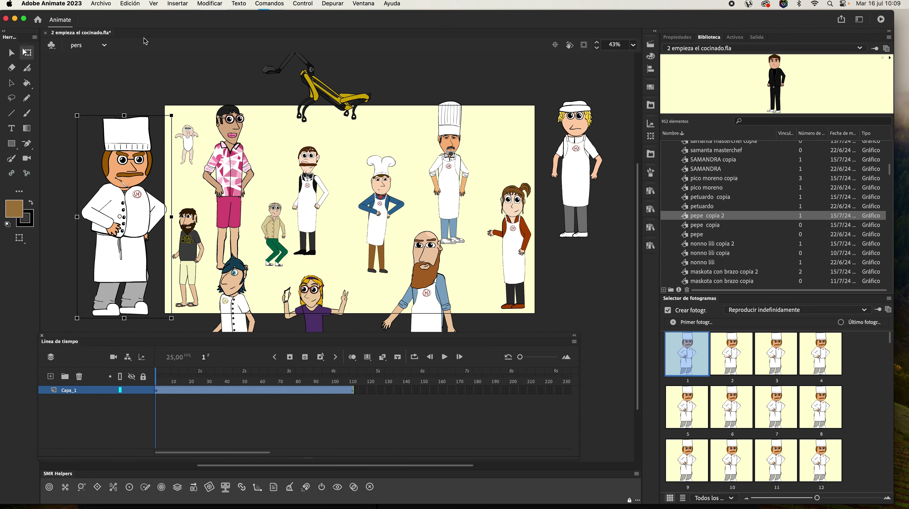
# Step: Review the video and media export settings for the pers scene, and close them without exporting
pyautogui.click(108, 5)
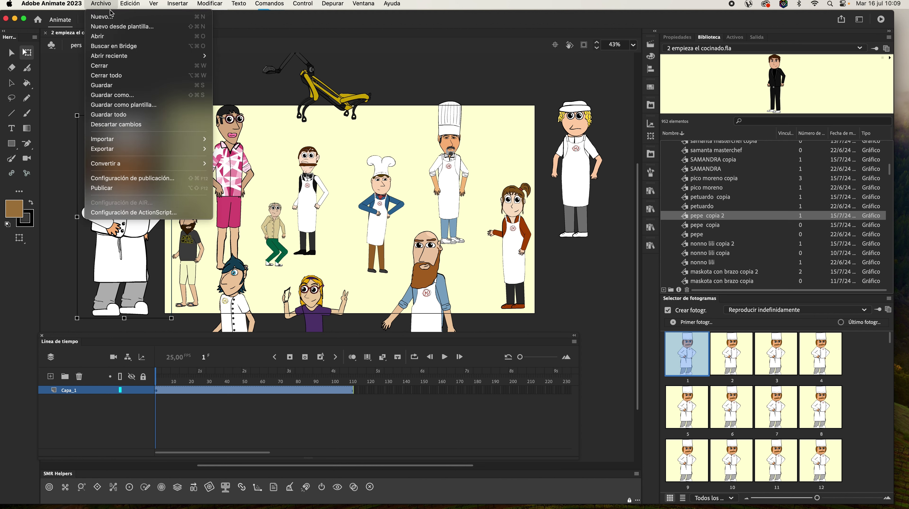
pyautogui.moveTo(145, 148)
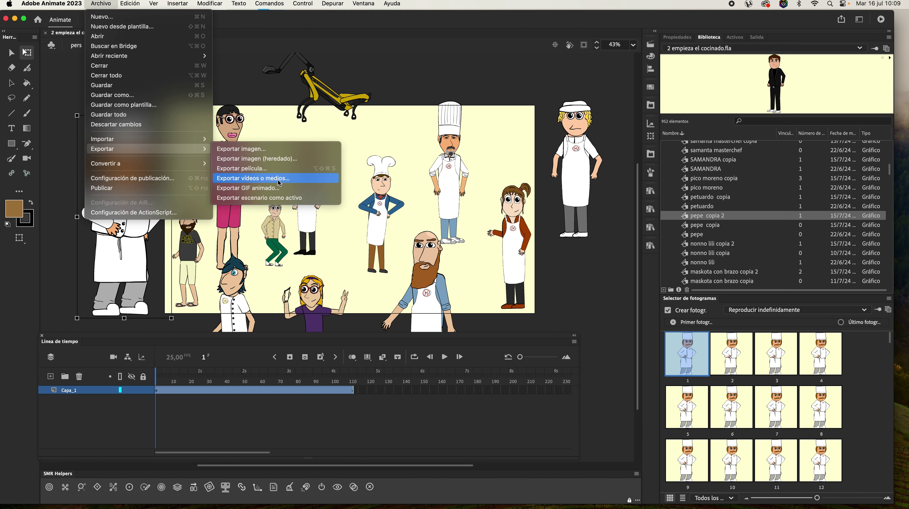
pyautogui.click(279, 181)
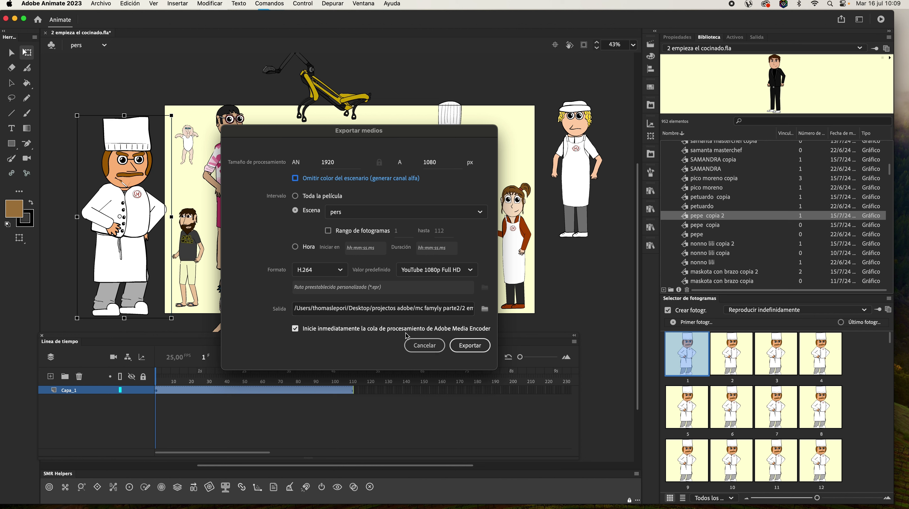
pyautogui.click(431, 347)
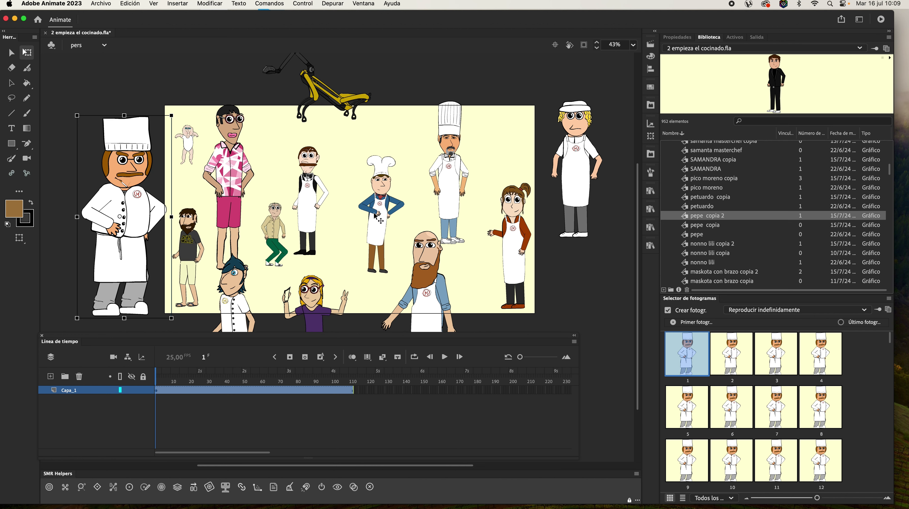
# Step: Open the ESCENA1C scene and move the playhead to frame 62
pyautogui.click(651, 44)
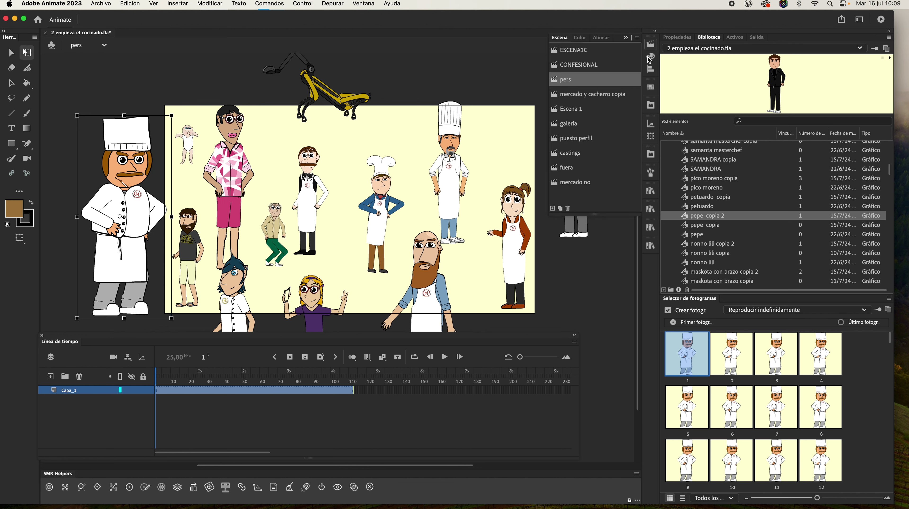
pyautogui.click(581, 52)
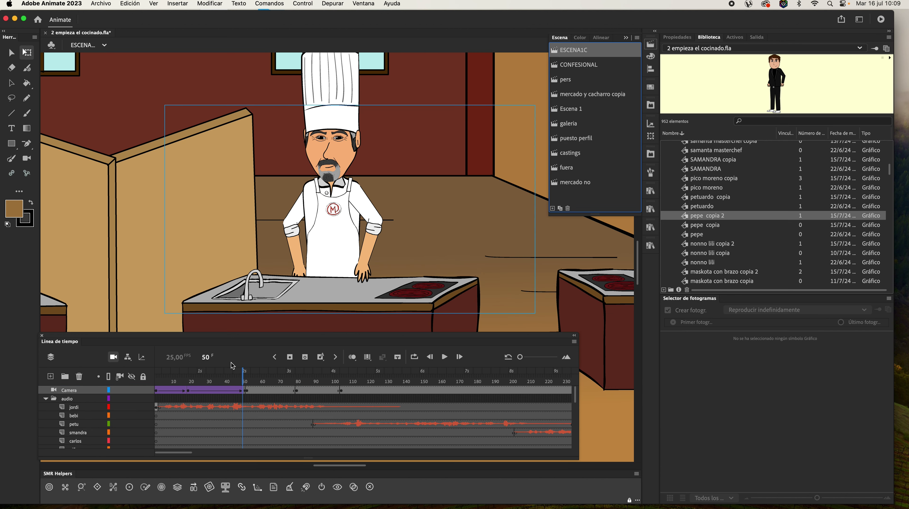
pyautogui.moveTo(207, 381); pyautogui.dragTo(264, 380)
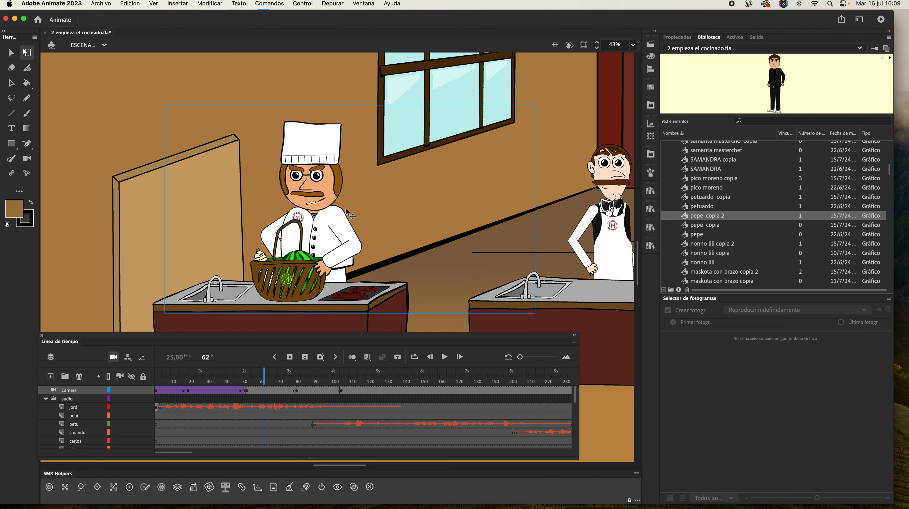
# Step: Preview the scene clipped to the stage, restore the unclipped view, and examine the whole kitchen set around the camera frame
pyautogui.click(583, 45)
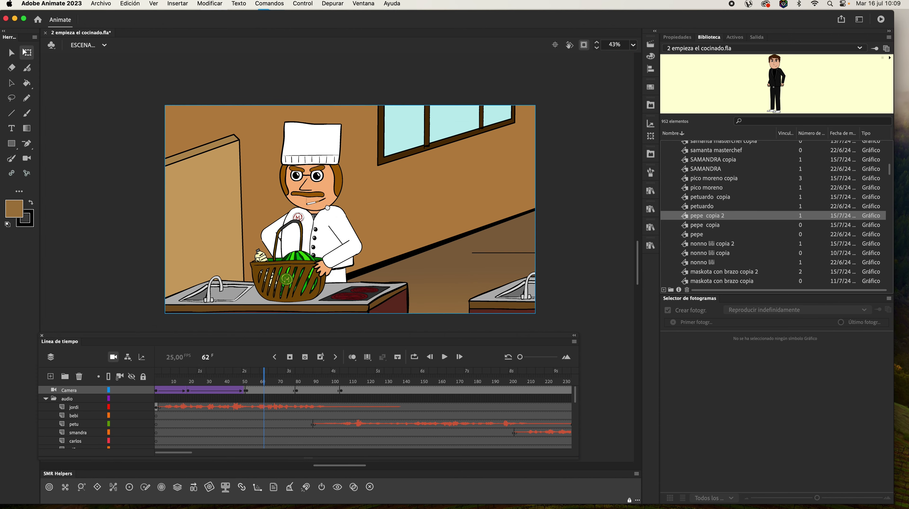
pyautogui.click(585, 45)
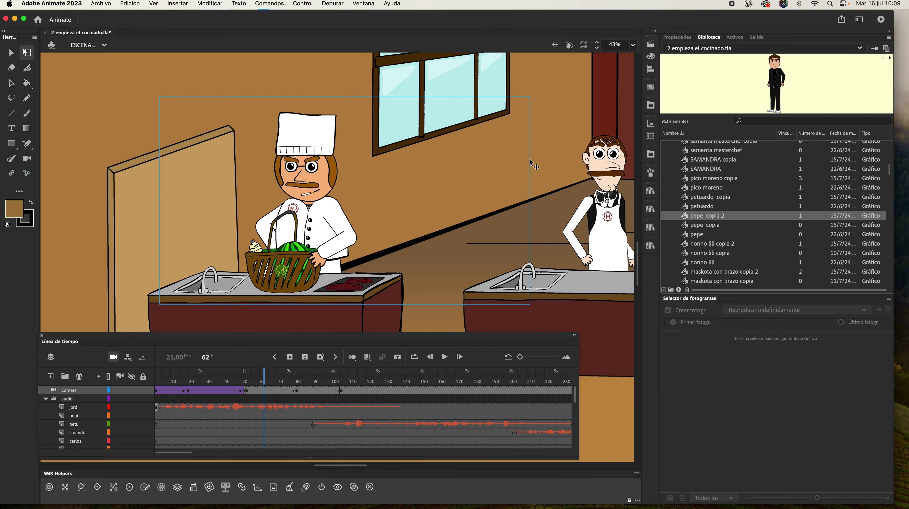
pyautogui.scroll(-5, 506, 206)
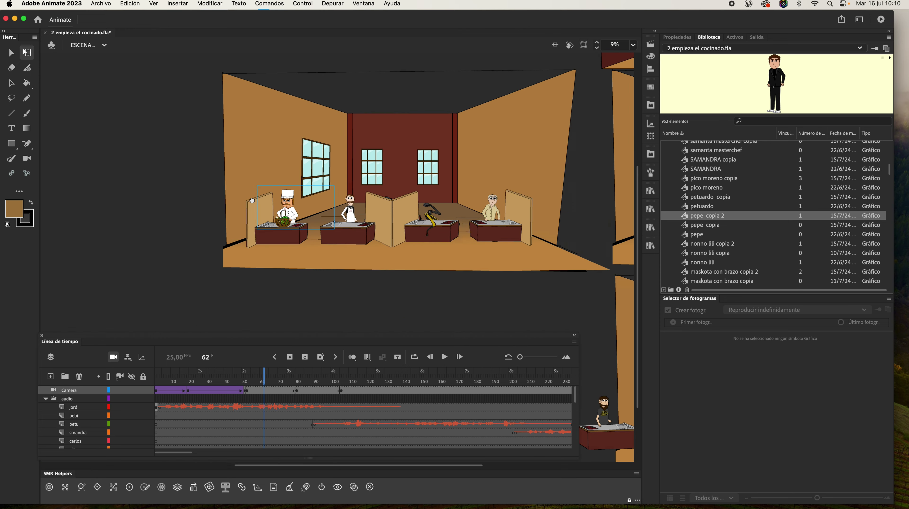
pyautogui.scroll(6, 417, 274)
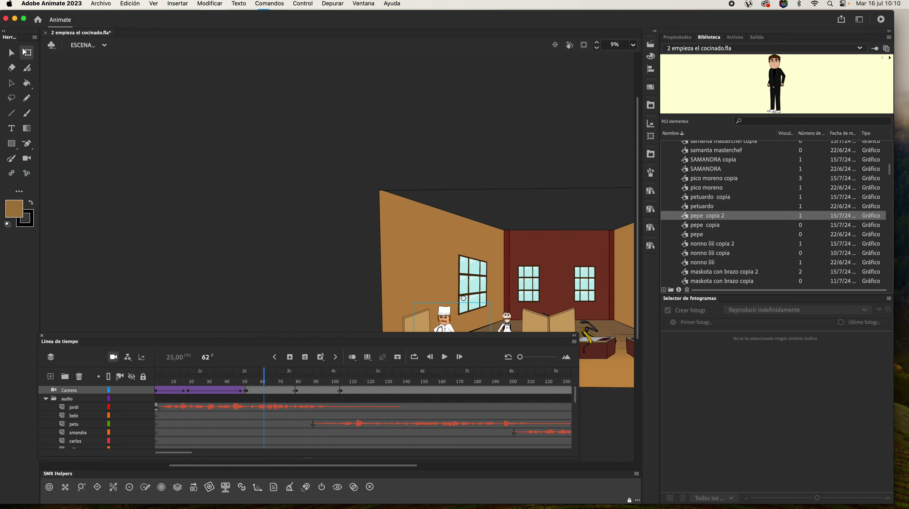
pyautogui.scroll(2, 418, 274)
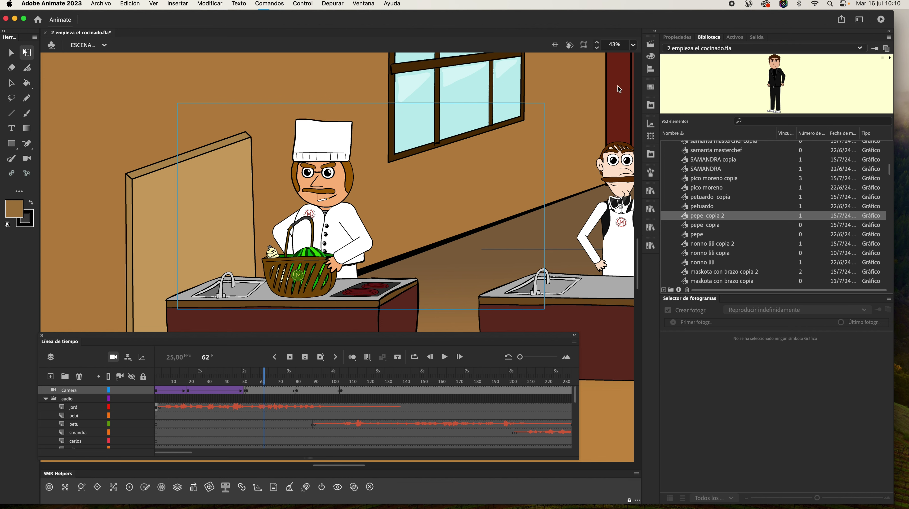
pyautogui.scroll(2, 424, 172)
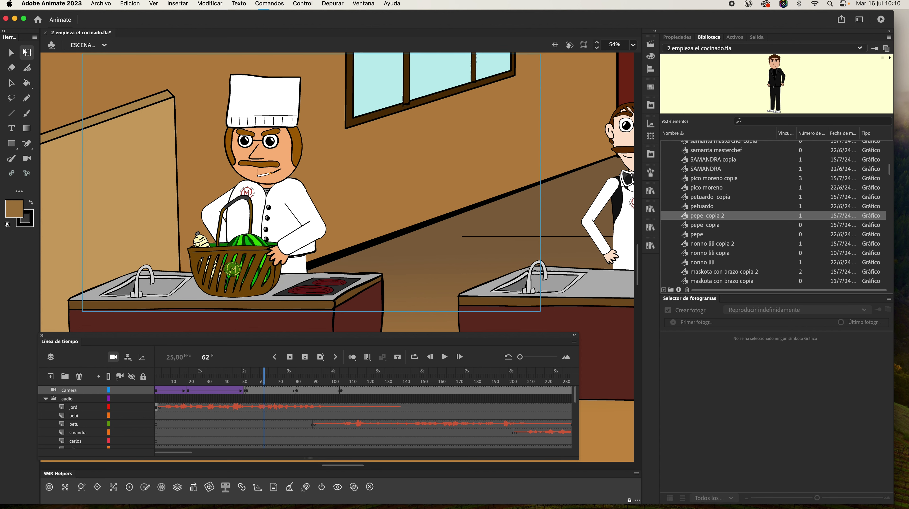
# Step: Switch to Adobe Premiere Pro, scrub Secuencia 01 to 00:00:34:18, and minimise the program to return to Animate
pyautogui.moveTo(689, 497)
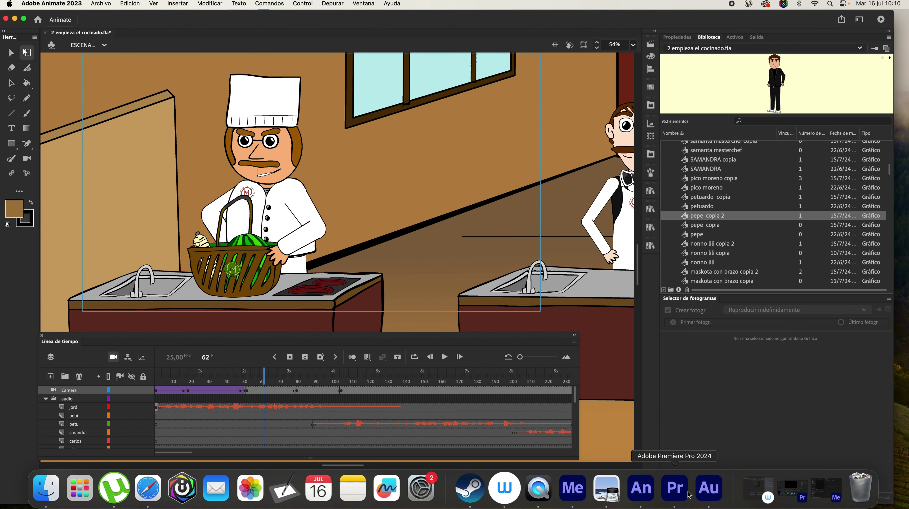
pyautogui.click(675, 490)
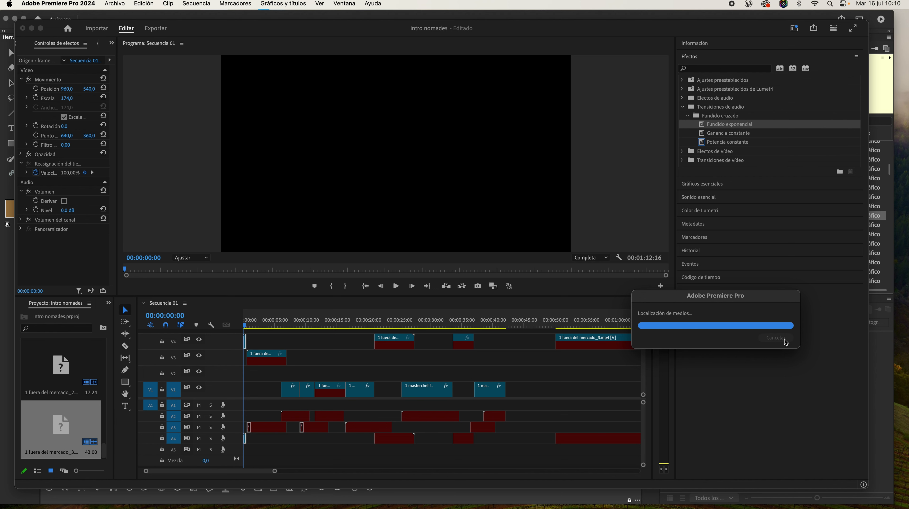
pyautogui.click(812, 248)
pyautogui.click(386, 320)
pyautogui.press('Up')
pyautogui.press('Up')
pyautogui.moveTo(374, 324); pyautogui.dragTo(459, 324)
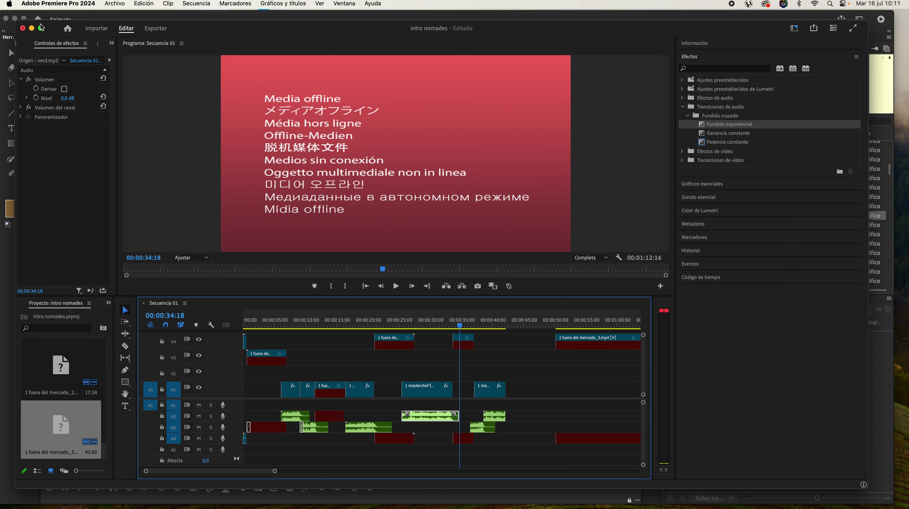
pyautogui.click(32, 28)
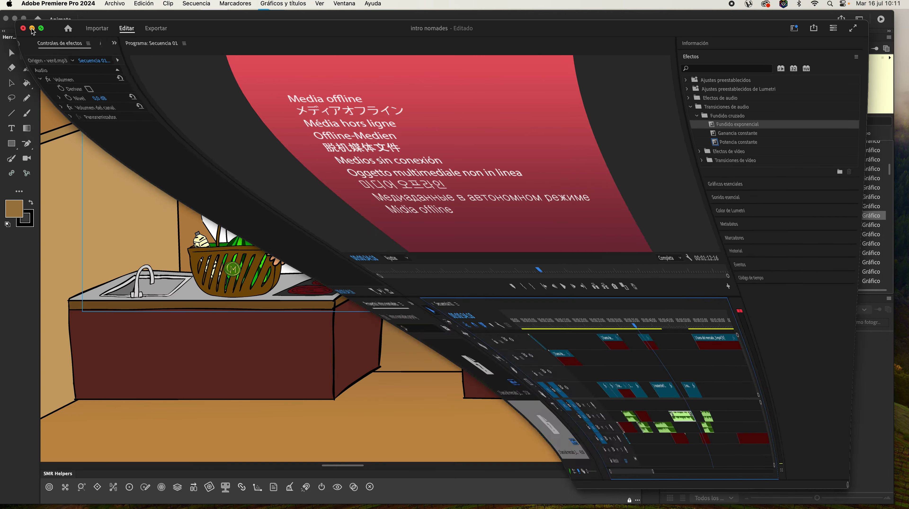
pyautogui.click(349, 351)
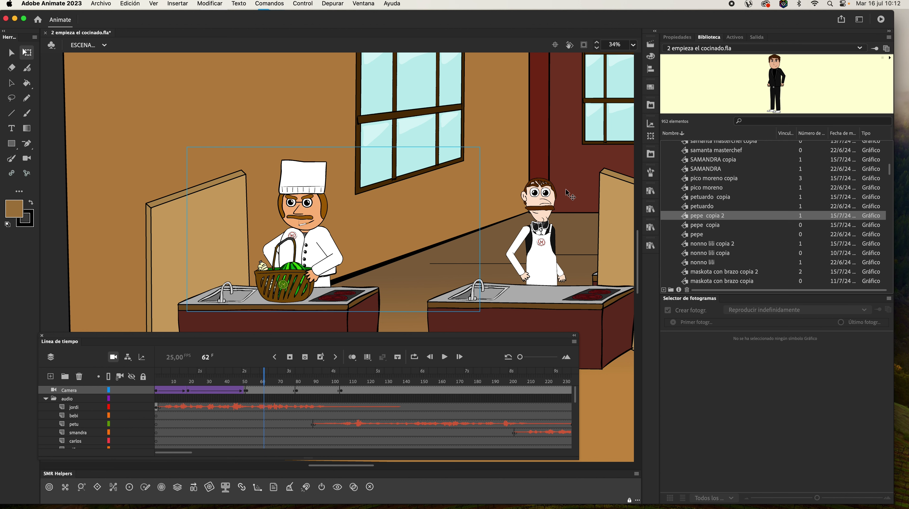
# Step: Look over the project's list of scenes and the kitchen set in ESCENA1C
pyautogui.scroll(-3, 469, 218)
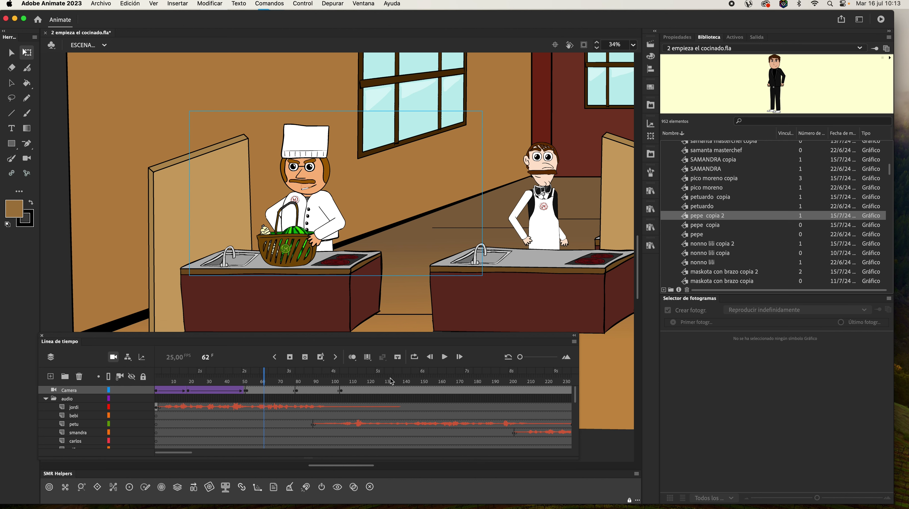
pyautogui.click(650, 44)
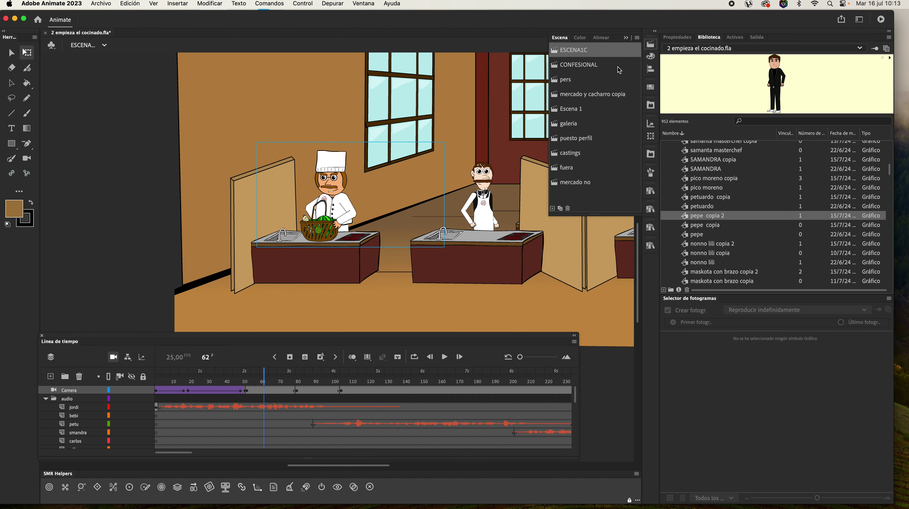
pyautogui.moveTo(574, 507)
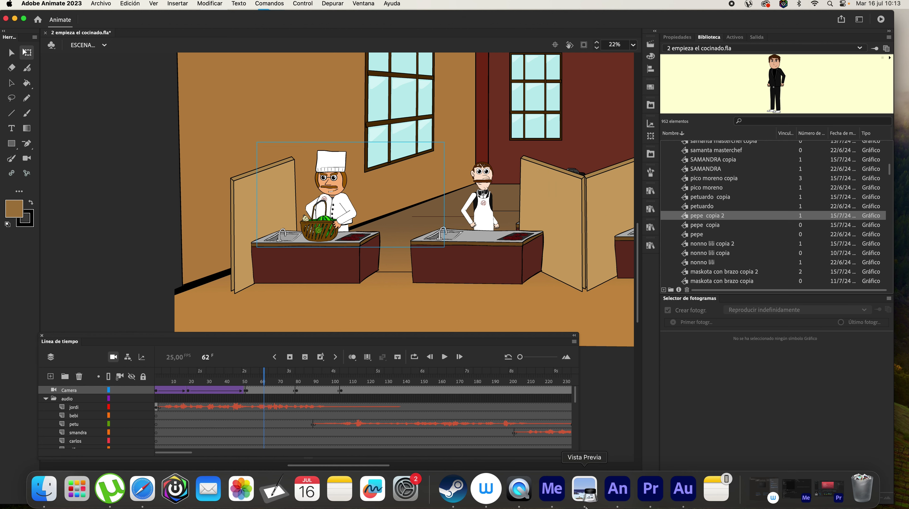
pyautogui.press('super+equal')
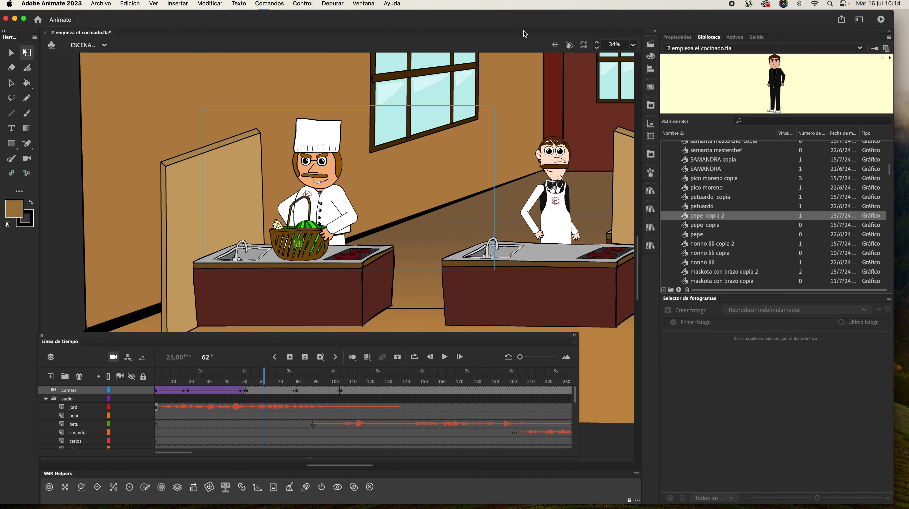
pyautogui.moveTo(524, 34); pyautogui.dragTo(528, 38)
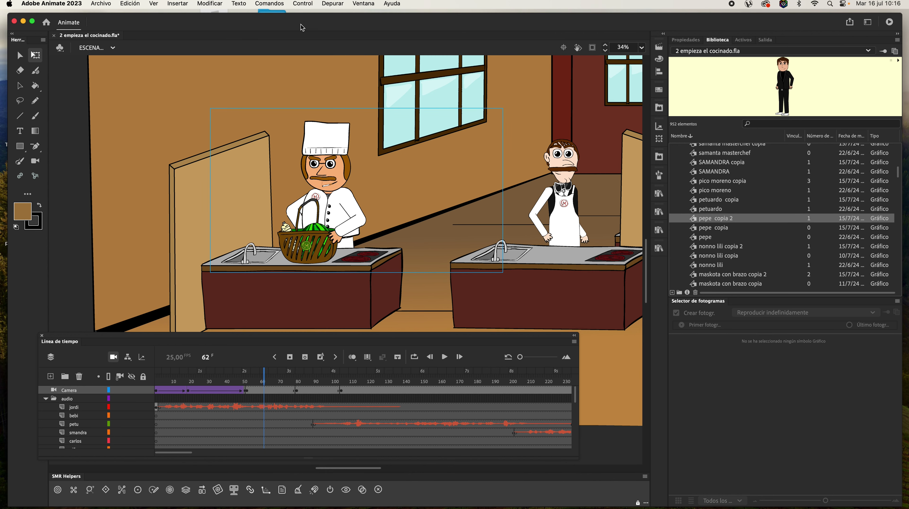
pyautogui.moveTo(296, 26); pyautogui.dragTo(299, 26)
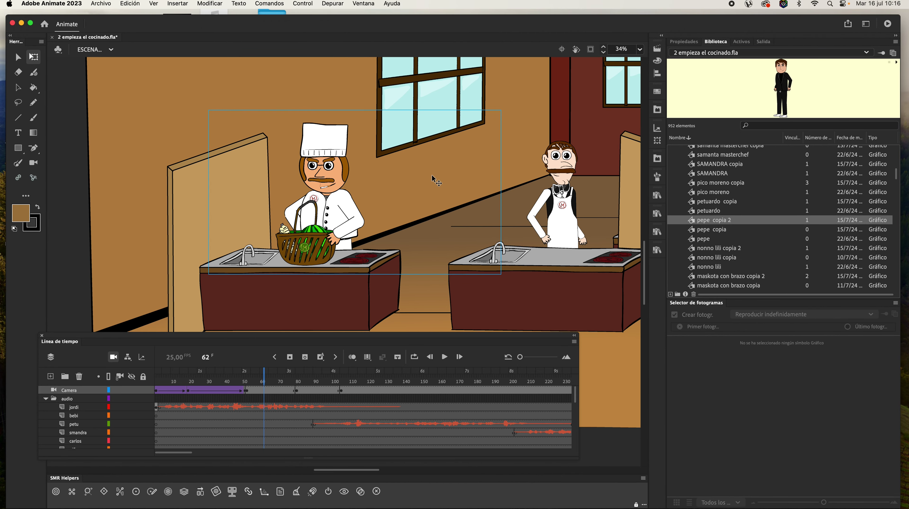
pyautogui.scroll(-1, 442, 184)
pyautogui.scroll(2, 428, 186)
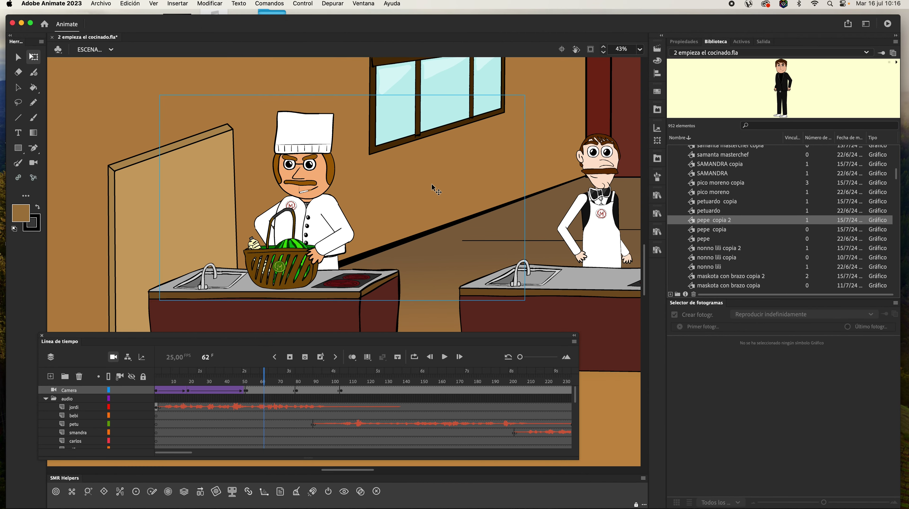
pyautogui.moveTo(350, 29); pyautogui.dragTo(348, 27)
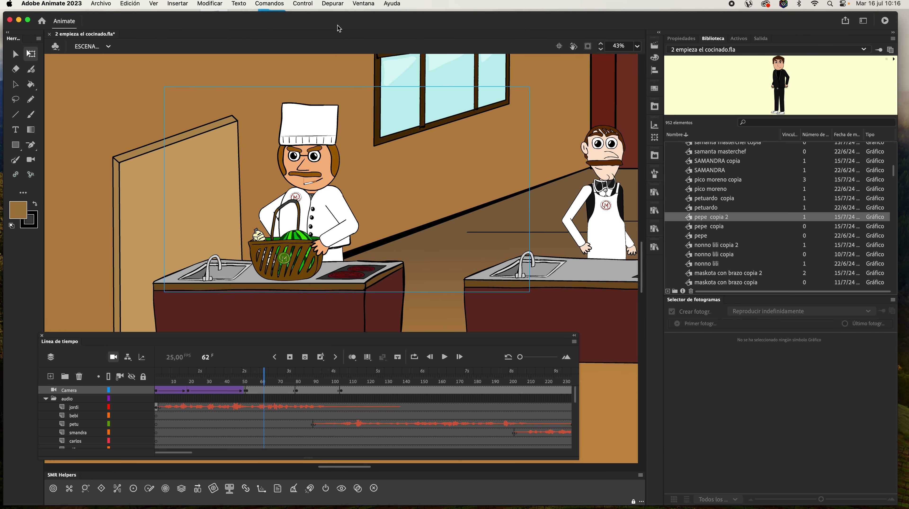
# Step: Open Creative Cloud, start its available update, and return to Animate
pyautogui.moveTo(641, 21); pyautogui.dragTo(642, 24)
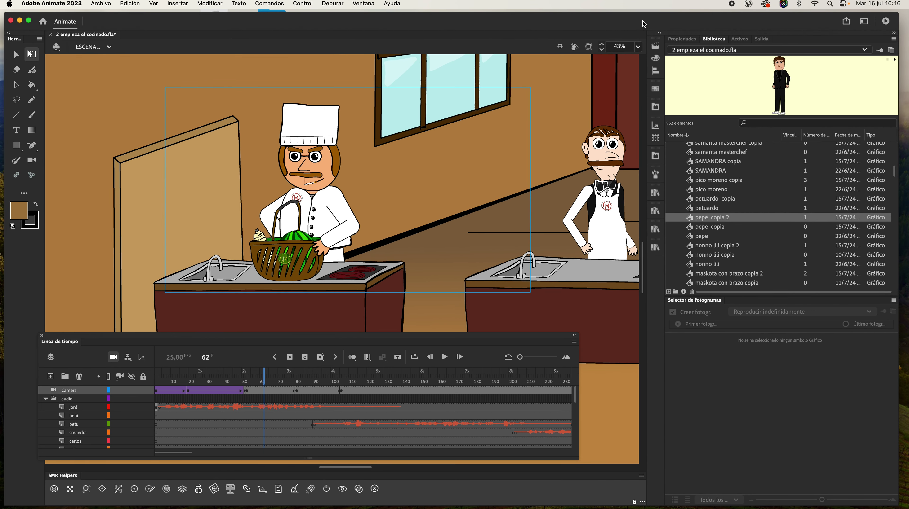
pyautogui.click(766, 5)
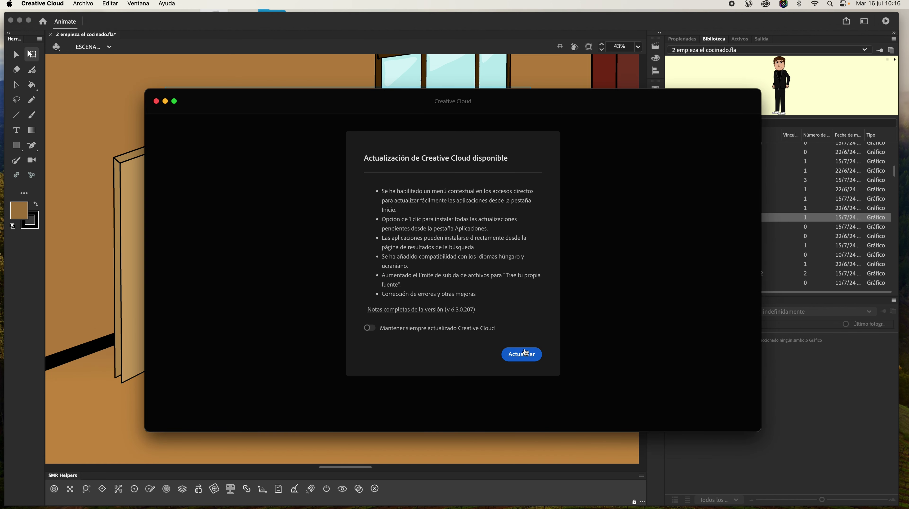
pyautogui.click(513, 356)
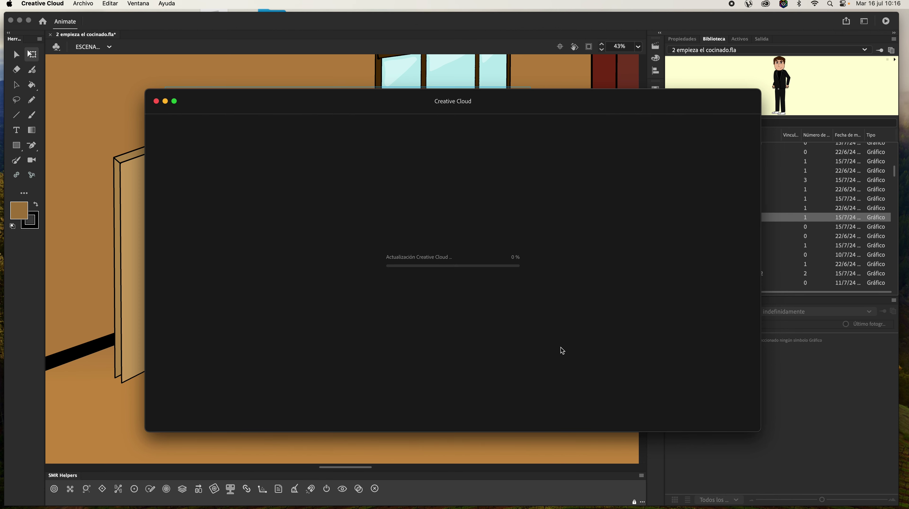
pyautogui.click(471, 47)
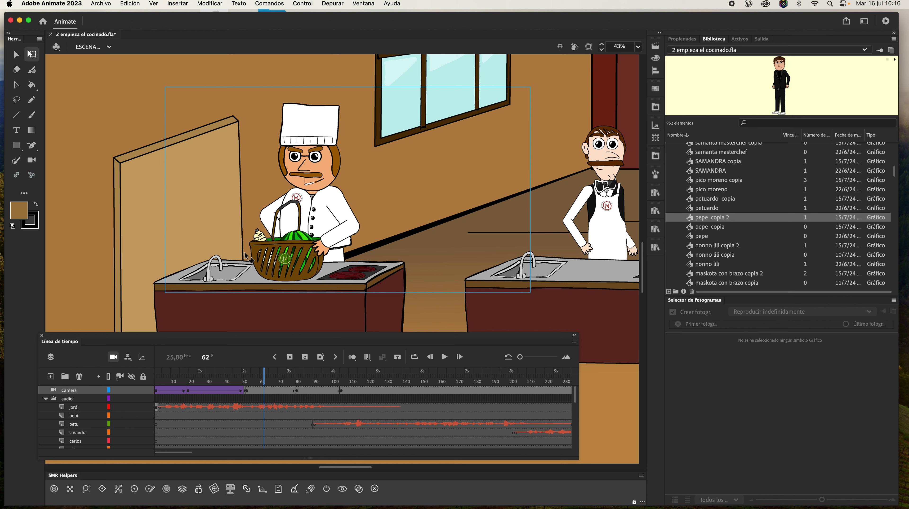
# Step: Examine the cooking stations, characters and partitions across the kitchen set in ESCENA1C, close up and from afar
pyautogui.scroll(-5, 305, 160)
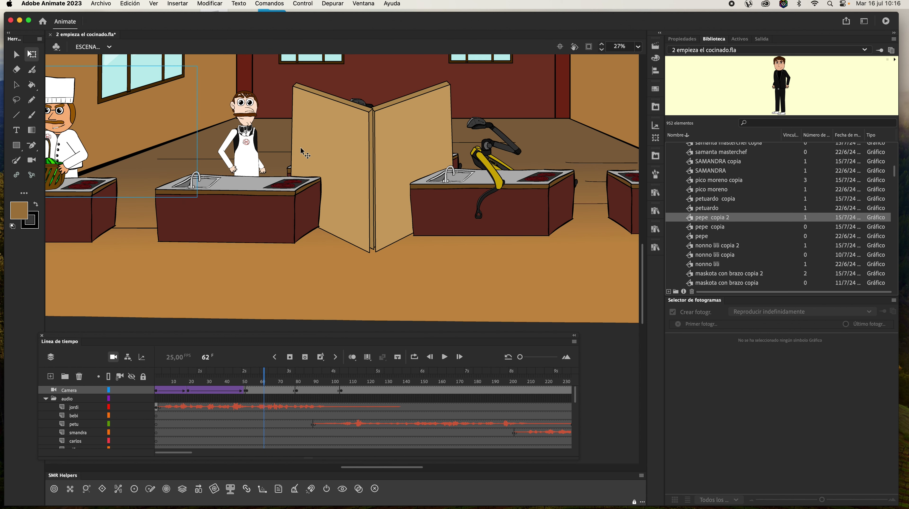
pyautogui.scroll(4, 373, 177)
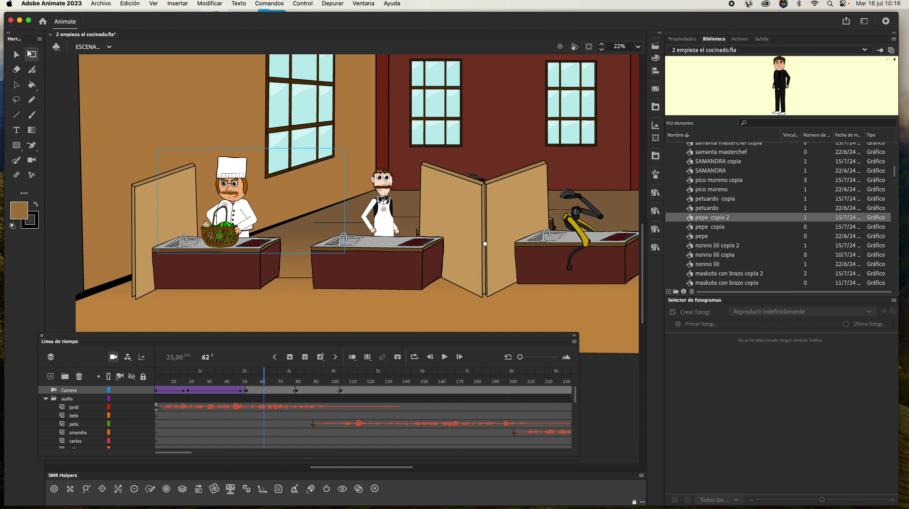
pyautogui.hscroll(-5, 332, 219)
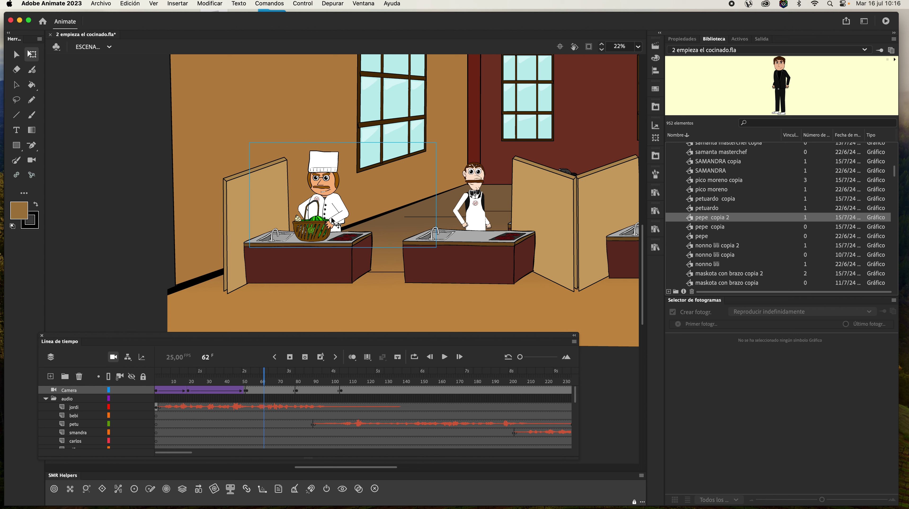
pyautogui.scroll(-2, 347, 205)
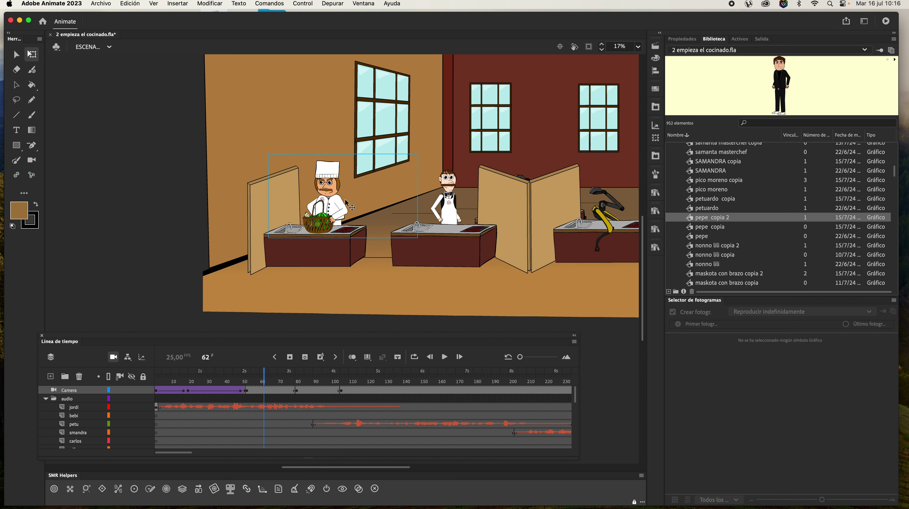
pyautogui.scroll(5, 349, 204)
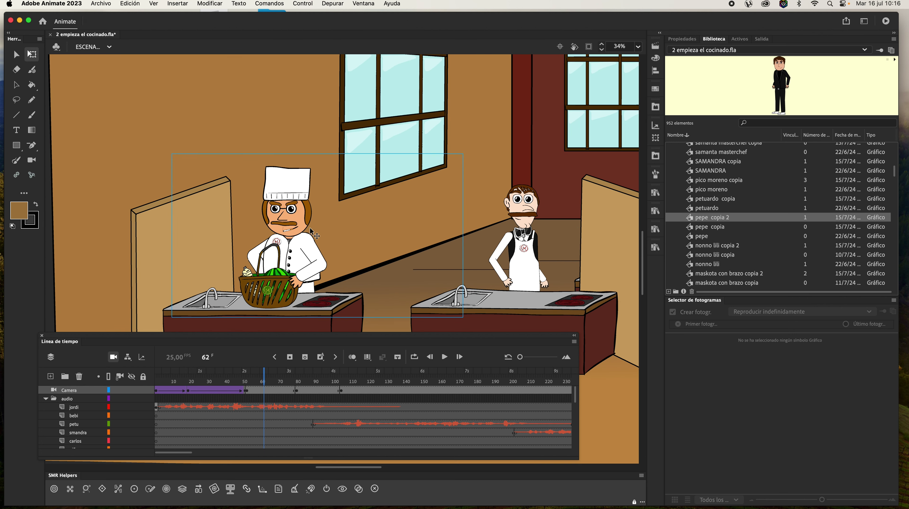
pyautogui.hscroll(5, 473, 224)
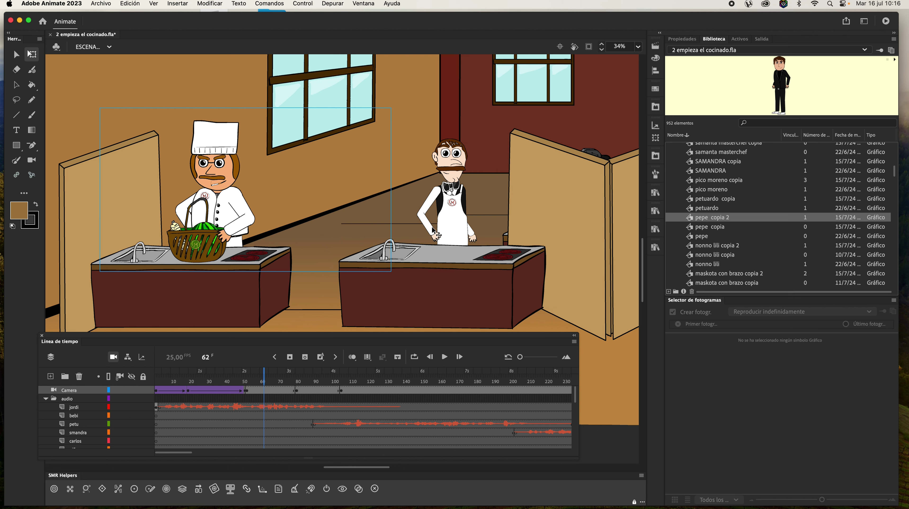
pyautogui.scroll(-4, 406, 166)
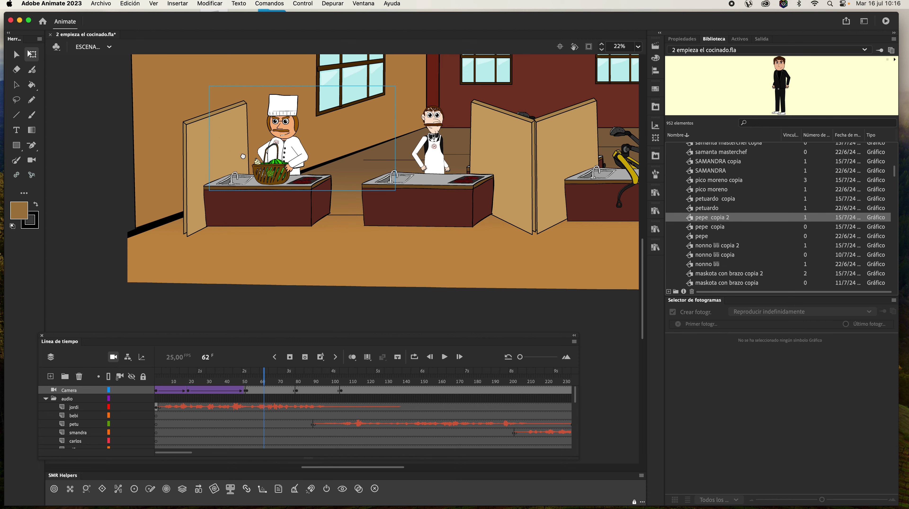
pyautogui.scroll(2, 236, 153)
pyautogui.scroll(1, 228, 181)
pyautogui.hscroll(-1, 229, 181)
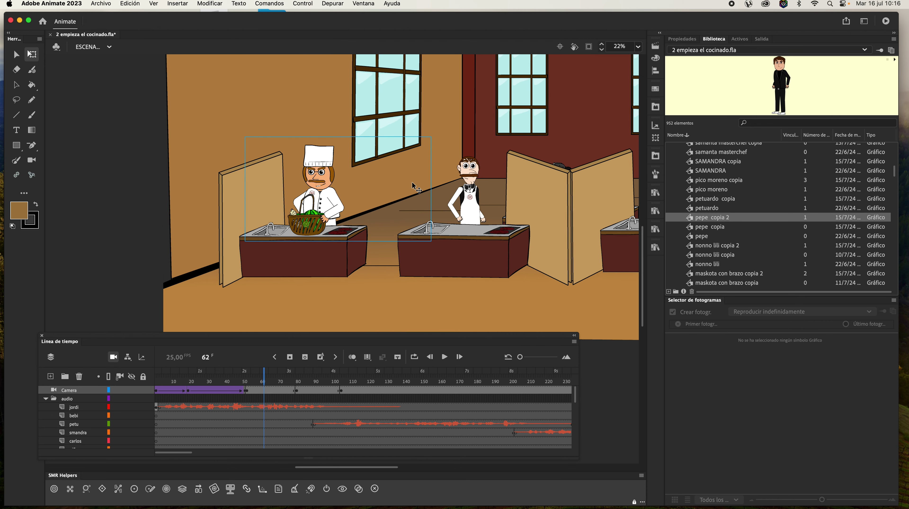
pyautogui.hscroll(1, 189, 146)
pyautogui.hscroll(-2, 229, 158)
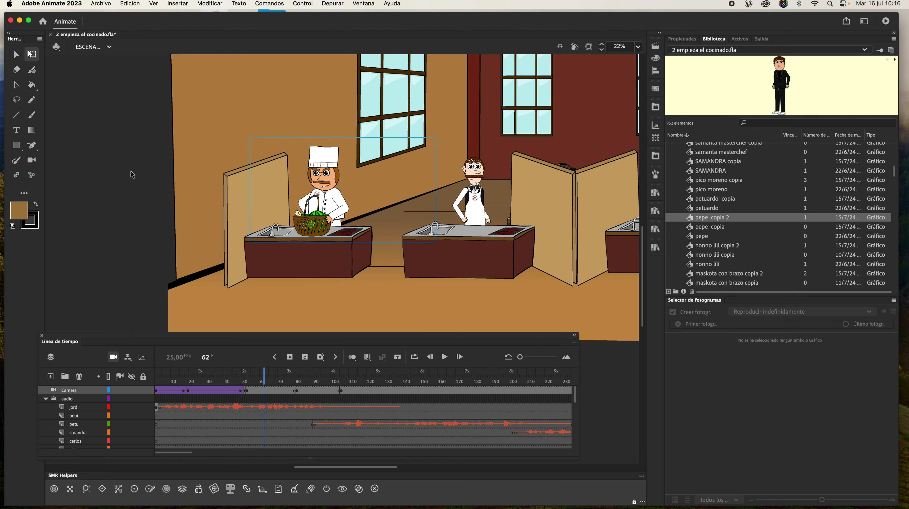
pyautogui.scroll(3, 312, 204)
pyautogui.scroll(-2, 315, 213)
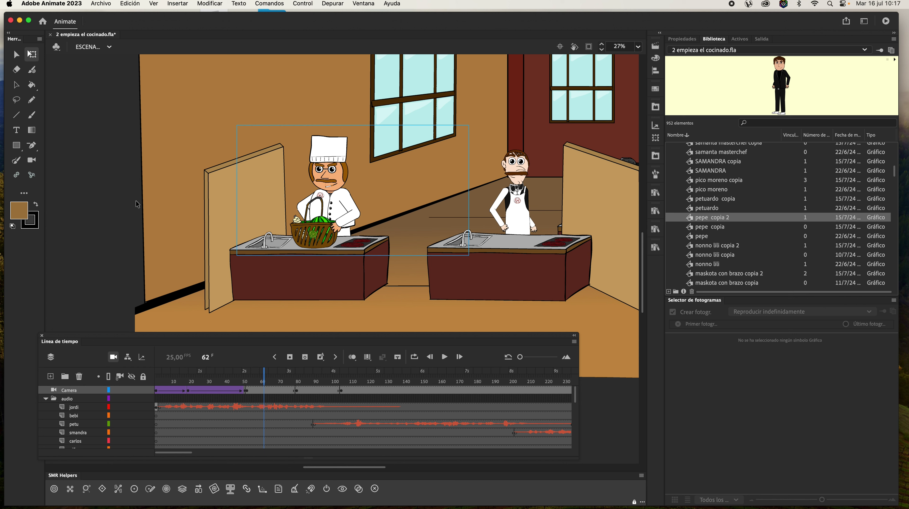
# Step: Switch to Notes, continue past its what's-new screen, and look over the pinned notes
pyautogui.moveTo(346, 492)
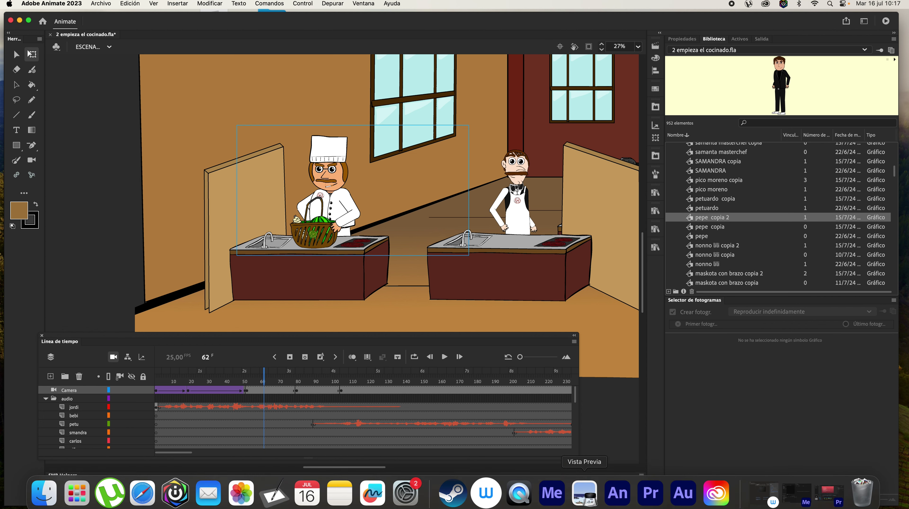
pyautogui.click(346, 493)
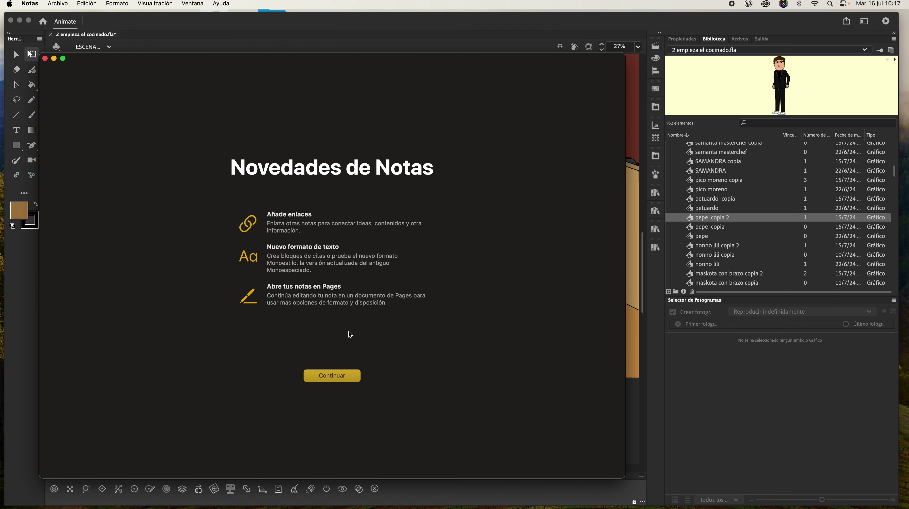
pyautogui.click(336, 376)
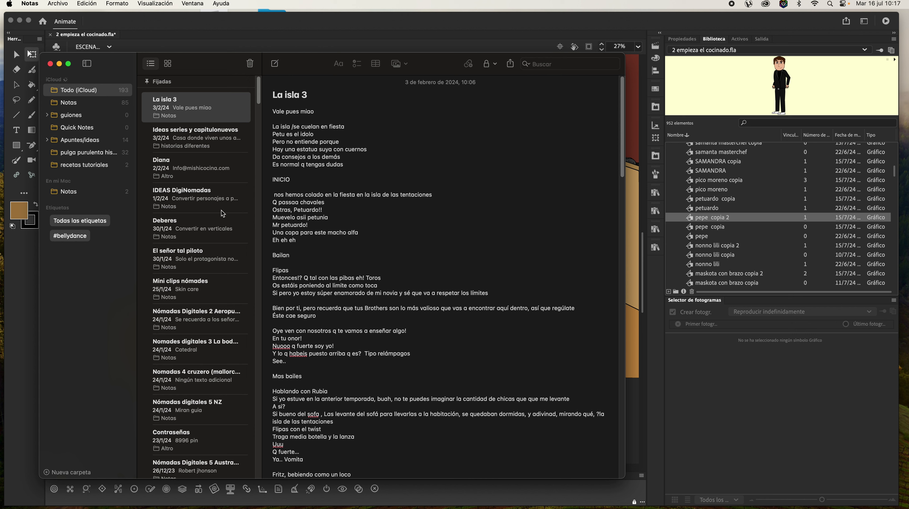
pyautogui.scroll(-1, 240, 219)
pyautogui.scroll(1, 234, 215)
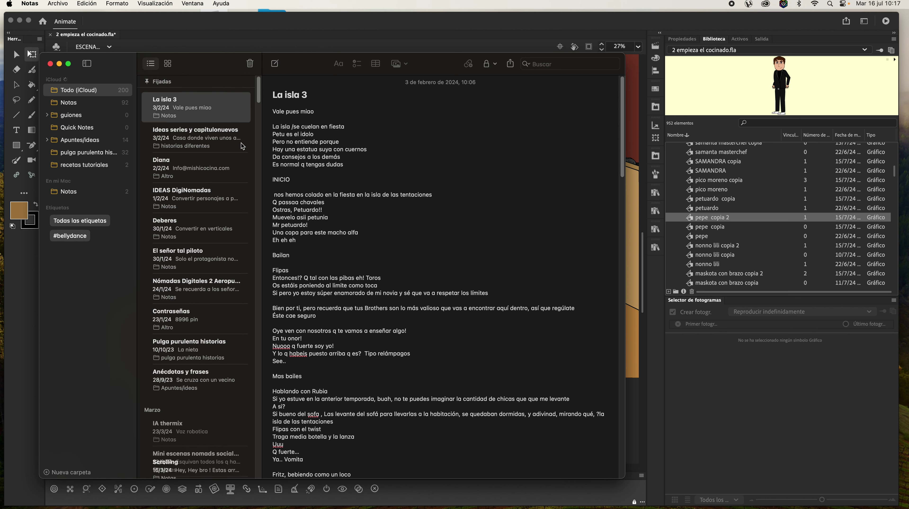
pyautogui.scroll(-3, 259, 95)
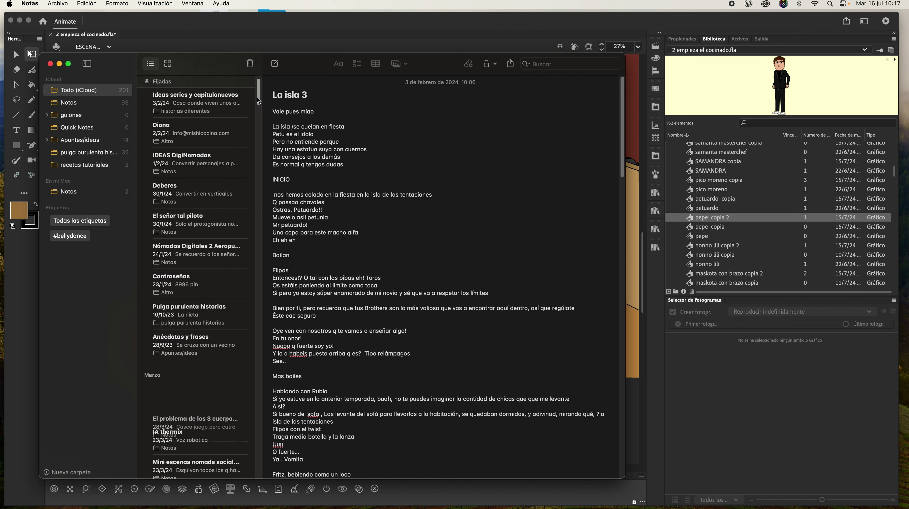
pyautogui.scroll(3, 202, 104)
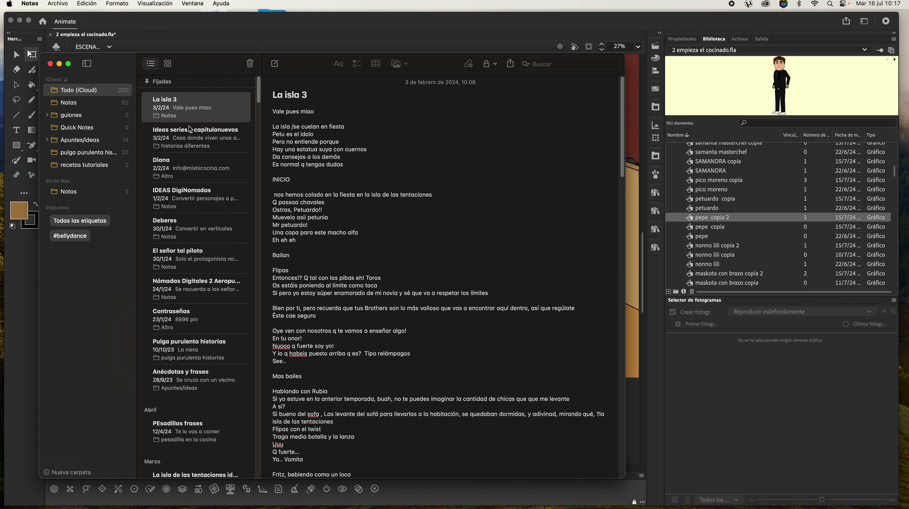
# Step: View the pinned Tutorial de animación and Masterchef parejas story notes, ending on Tutorial de animación
pyautogui.click(188, 135)
pyautogui.press('BackSpace')
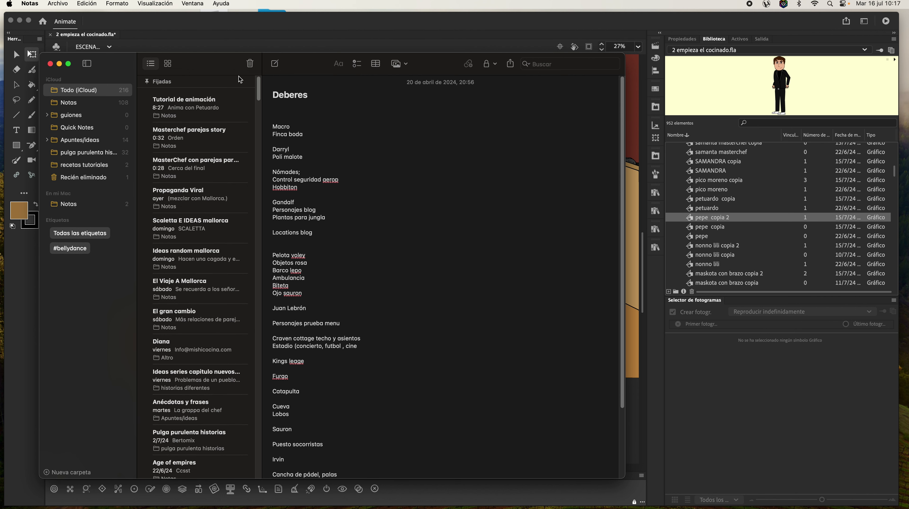
pyautogui.scroll(-1, 259, 92)
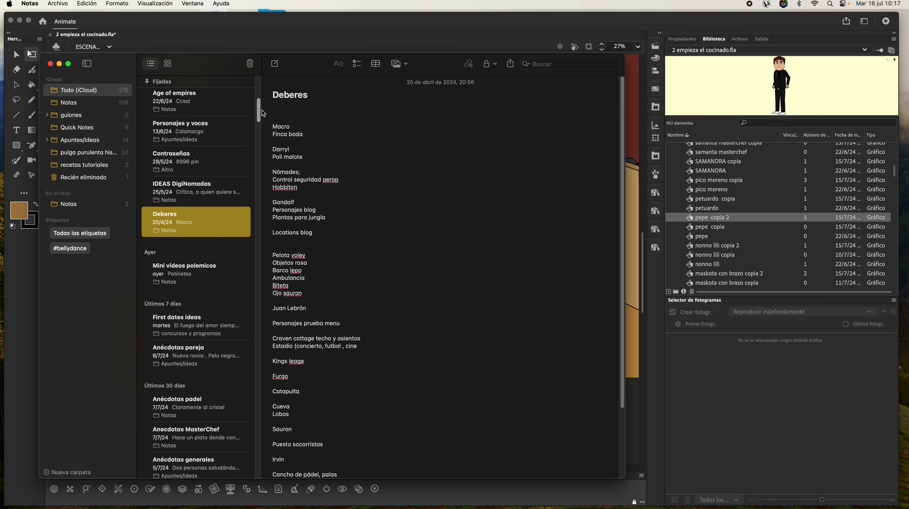
pyautogui.click(197, 108)
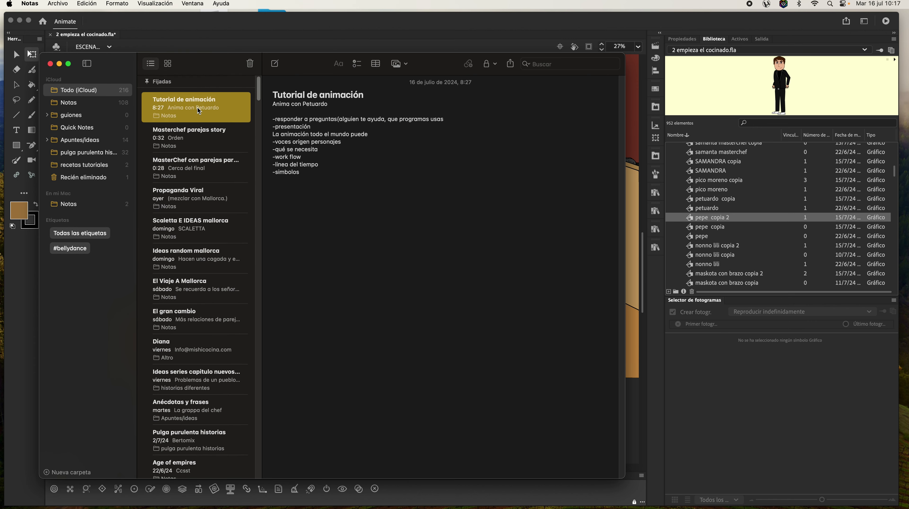
pyautogui.click(174, 140)
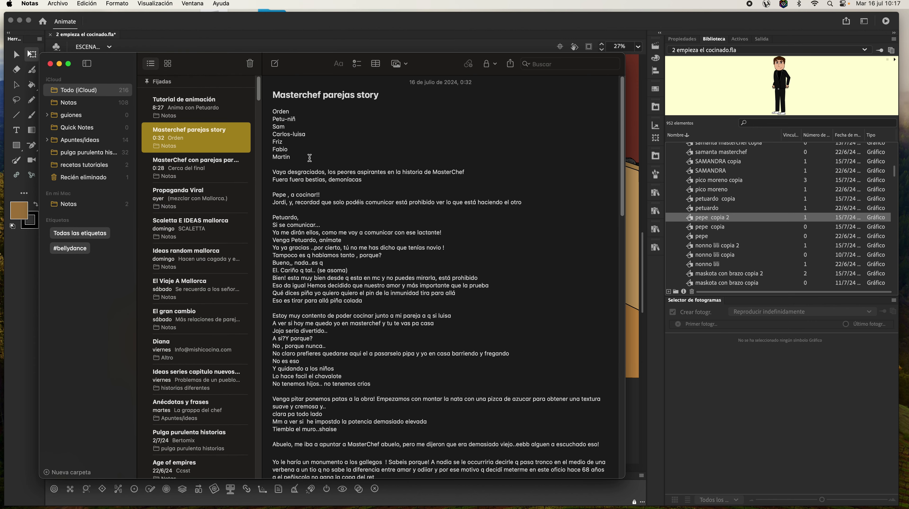
pyautogui.click(204, 102)
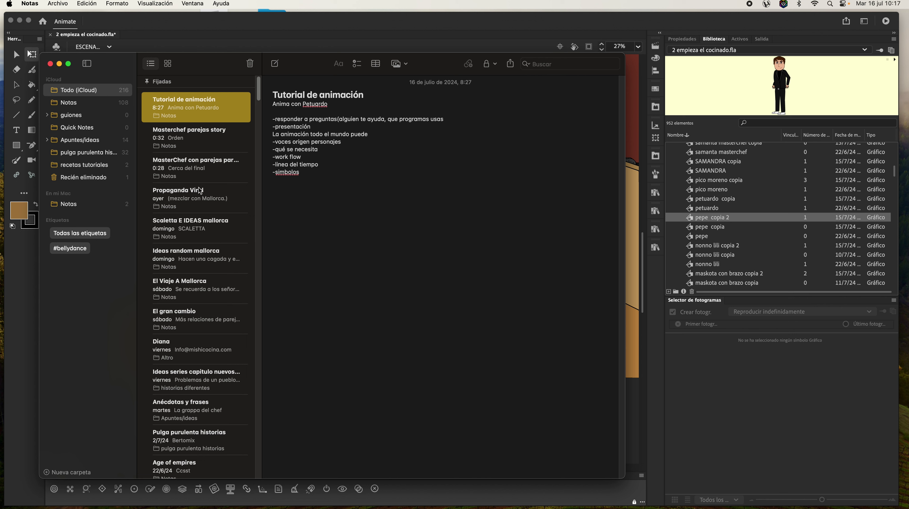
# Step: View the Ideas random mallorca note and the El Viaje A Mallorca script
pyautogui.click(197, 251)
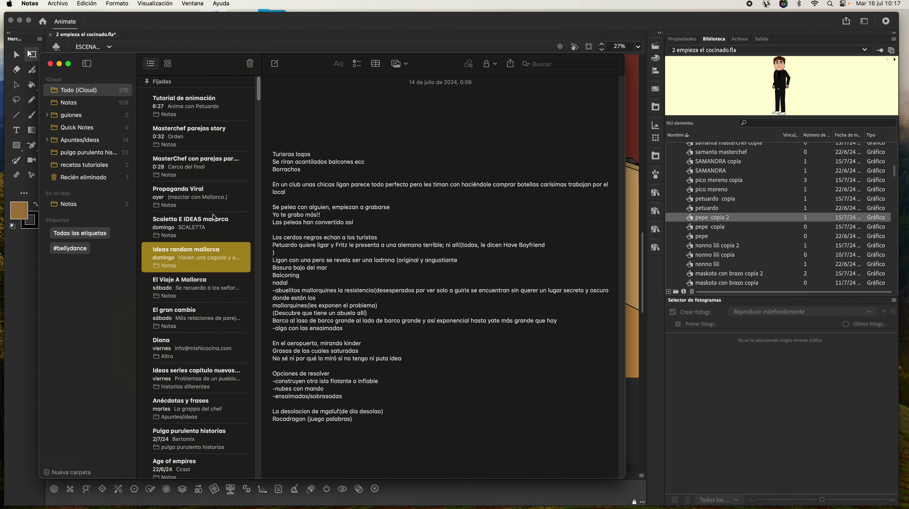
pyautogui.scroll(-1, 196, 253)
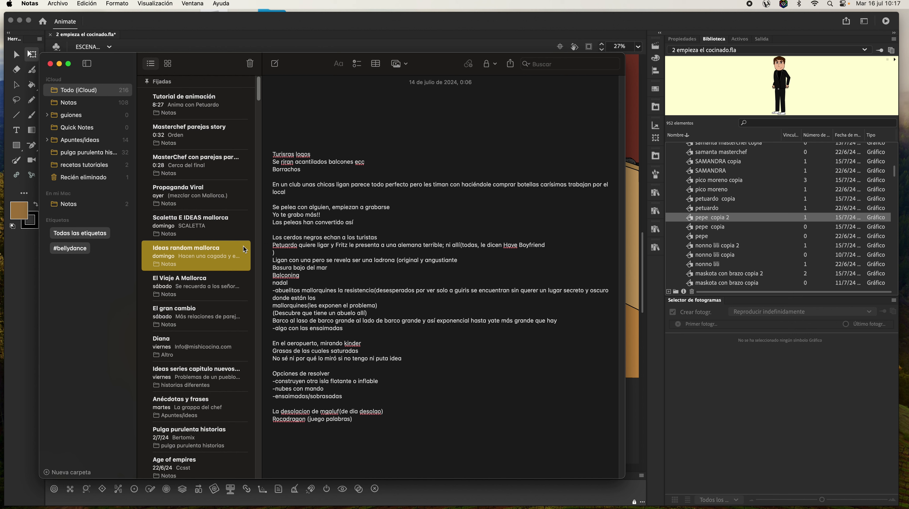
pyautogui.scroll(-1, 234, 281)
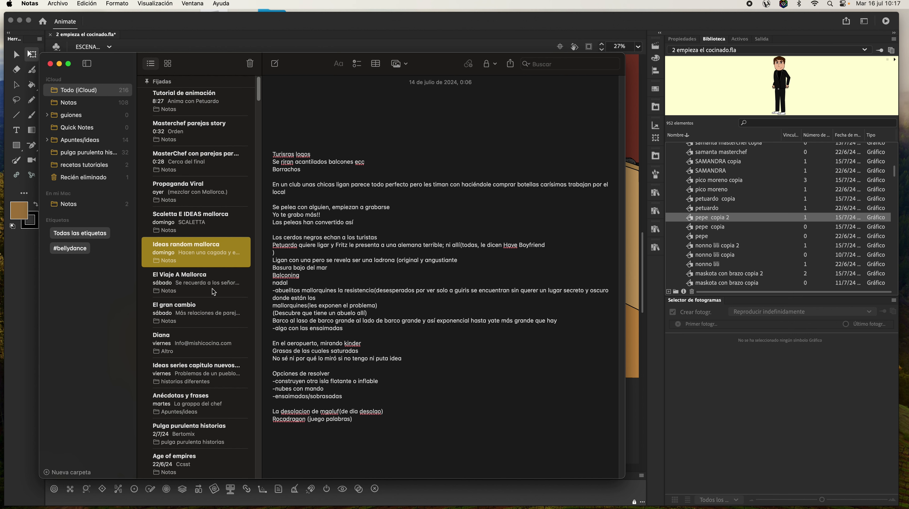
pyautogui.click(213, 288)
pyautogui.scroll(-1, 228, 294)
pyautogui.scroll(-2, 200, 314)
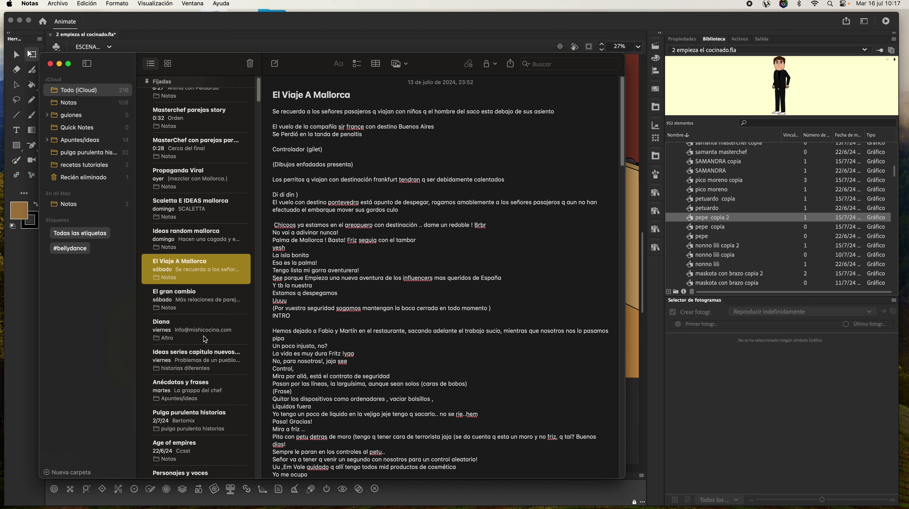
pyautogui.scroll(-6, 204, 349)
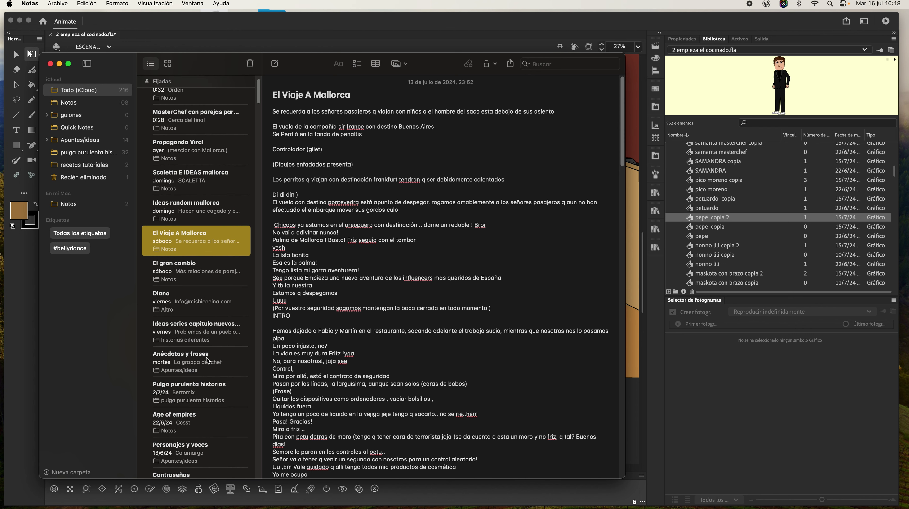
# Step: View the Anécdotas y frases, Age of empires and IDEAS DigiNomadas notes, and return to the start of the pinned notes
pyautogui.click(193, 357)
pyautogui.scroll(-20, 206, 351)
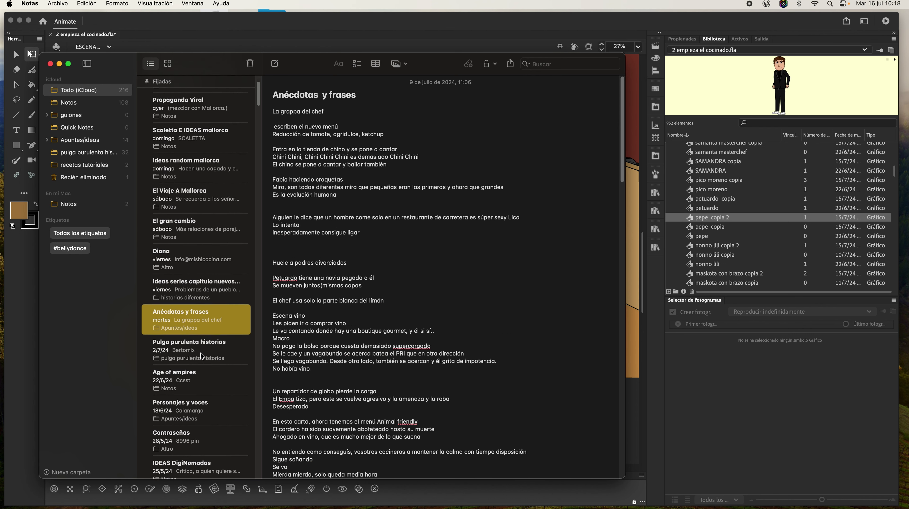
pyautogui.click(189, 324)
pyautogui.scroll(-8, 199, 336)
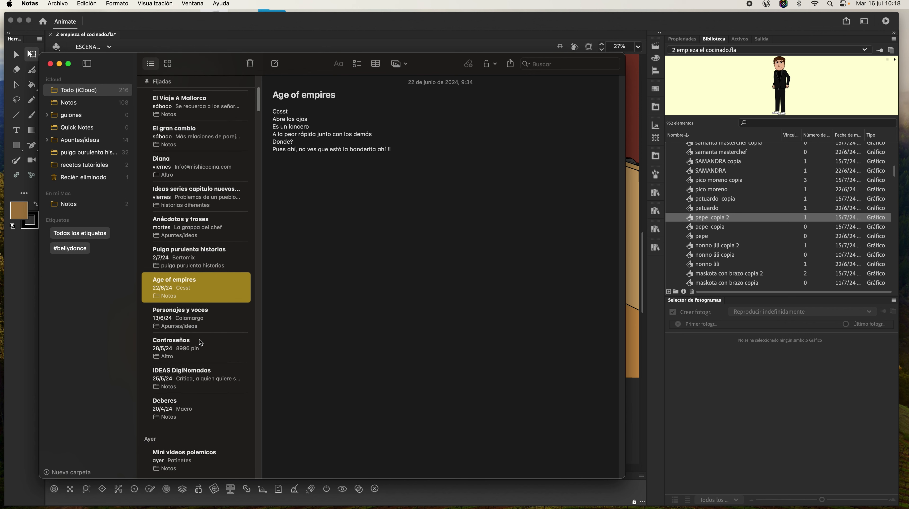
pyautogui.scroll(-8, 201, 340)
pyautogui.click(180, 340)
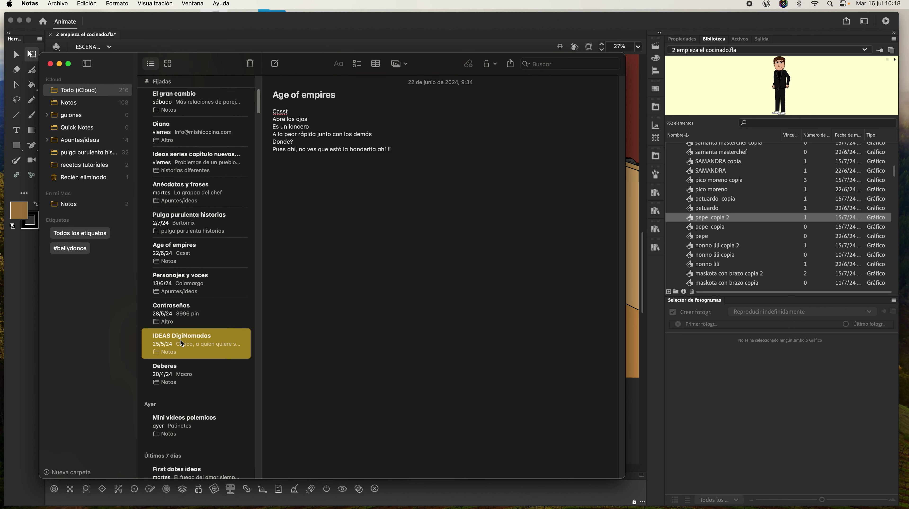
pyautogui.scroll(-15, 195, 350)
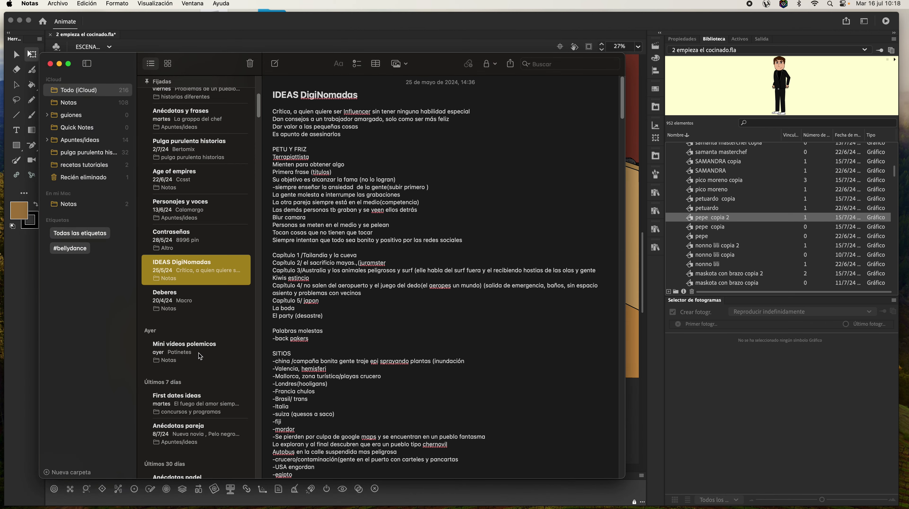
pyautogui.scroll(-15, 199, 353)
pyautogui.moveTo(259, 116); pyautogui.dragTo(263, 92)
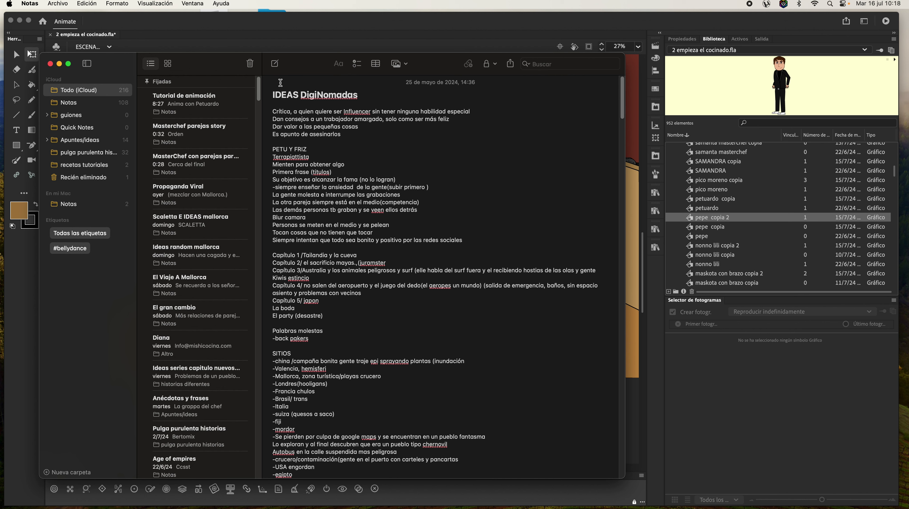
# Step: Close Notes and bring up the timeline of the kitchen scene in Animate
pyautogui.click(50, 64)
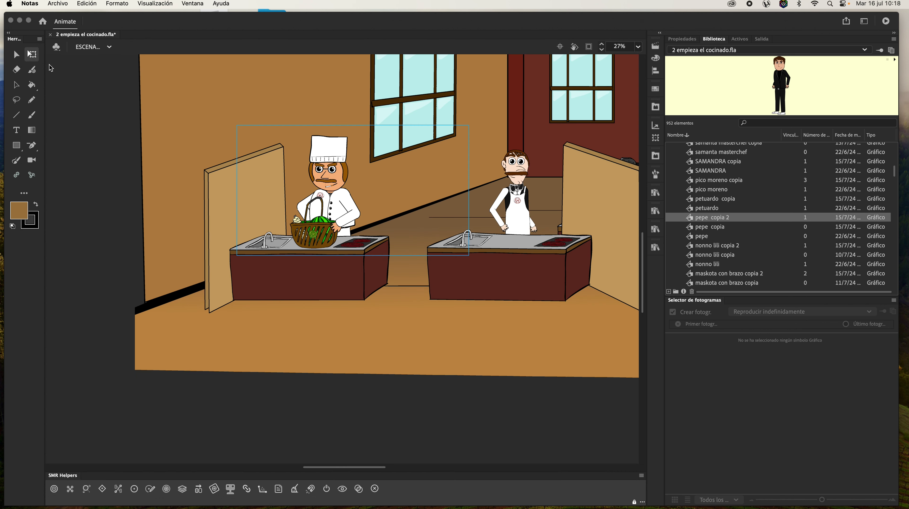
pyautogui.scroll(2, 465, 168)
pyautogui.hscroll(1, 464, 168)
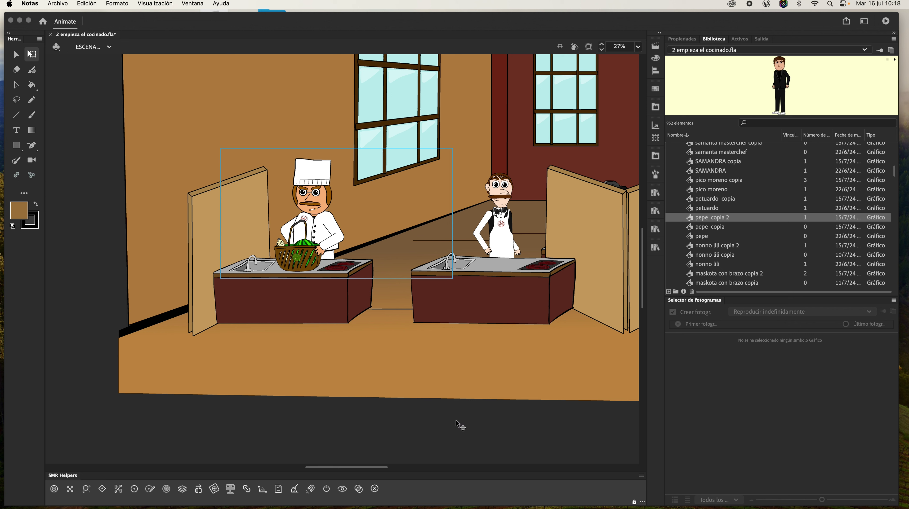
pyautogui.click(102, 265)
pyautogui.scroll(-1, 214, 268)
pyautogui.hscroll(1, 214, 268)
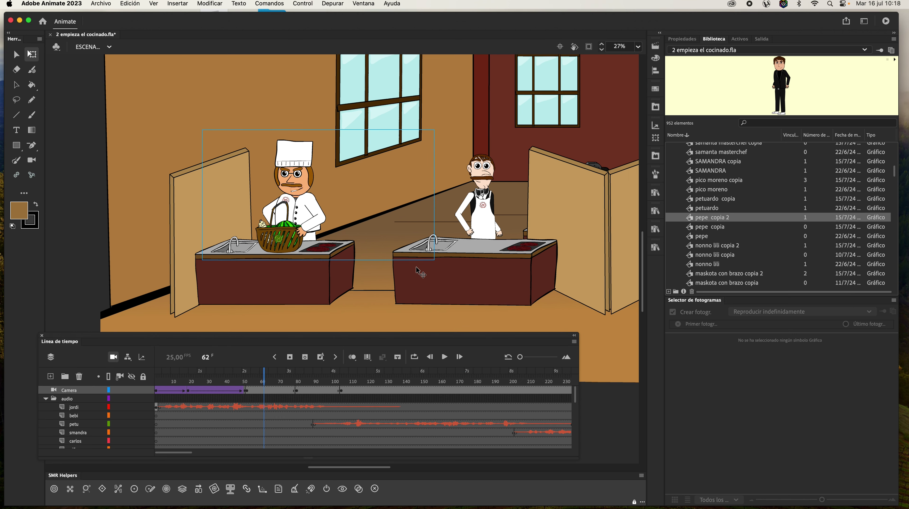
pyautogui.scroll(-1, 421, 273)
pyautogui.hscroll(1, 420, 273)
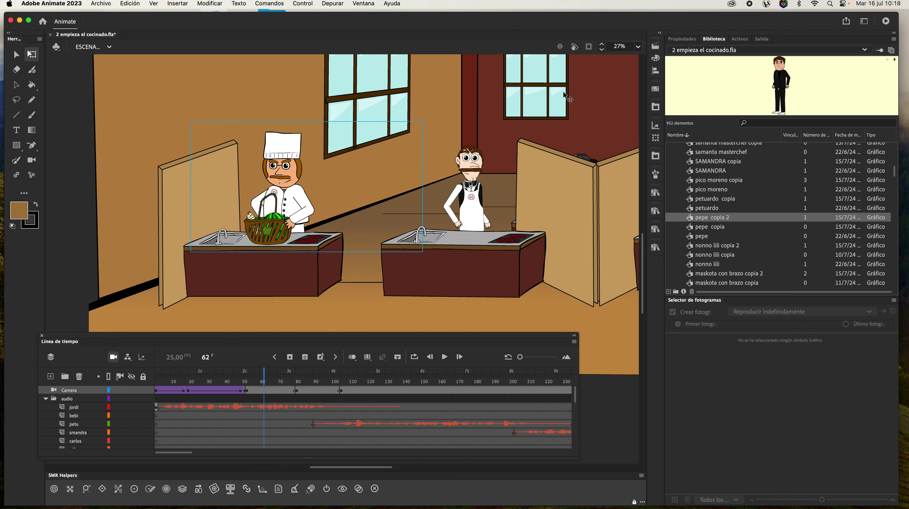
# Step: View the document's list of scenes, keeping ESCENA1C as the active scene
pyautogui.click(655, 46)
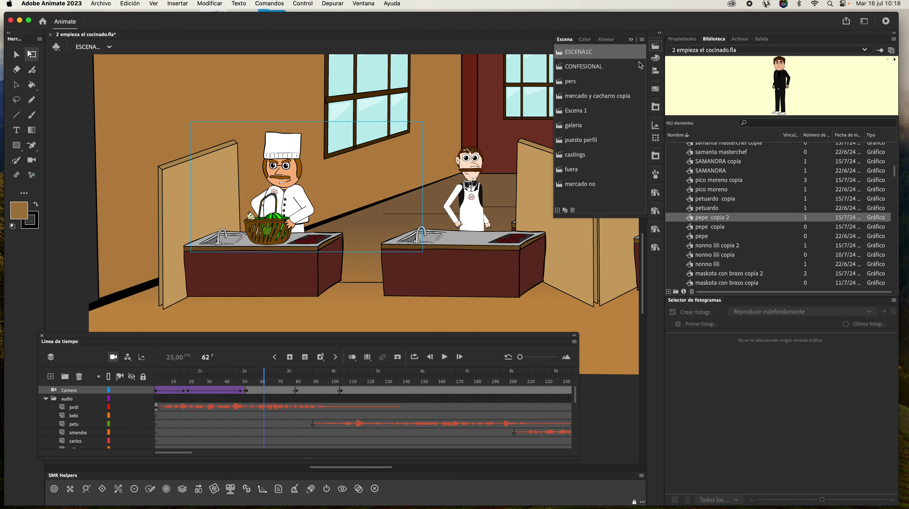
pyautogui.click(594, 69)
pyautogui.click(592, 53)
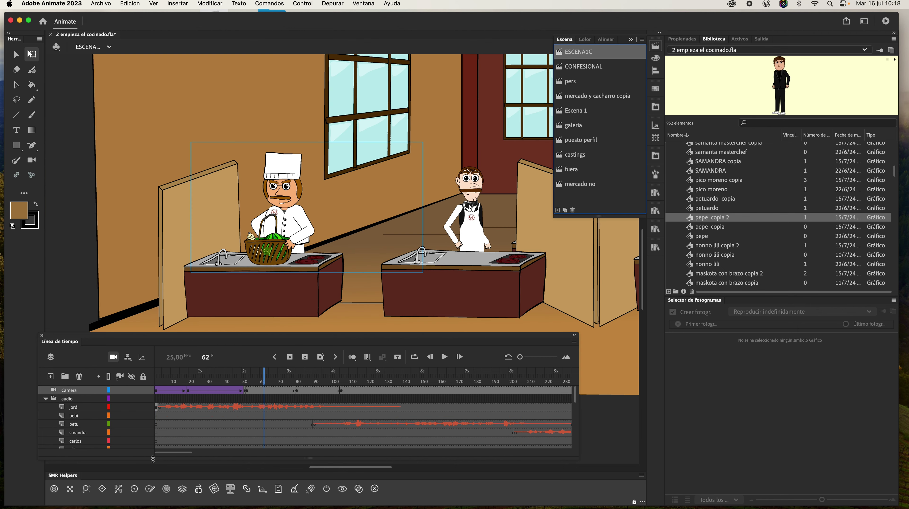
# Step: Look along the character voice tracks in the scene's audio folder and return to the early frames
pyautogui.moveTo(162, 451)
pyautogui.mouseDown()
pyautogui.moveTo(186, 449)
pyautogui.moveTo(157, 452)
pyautogui.mouseUp()
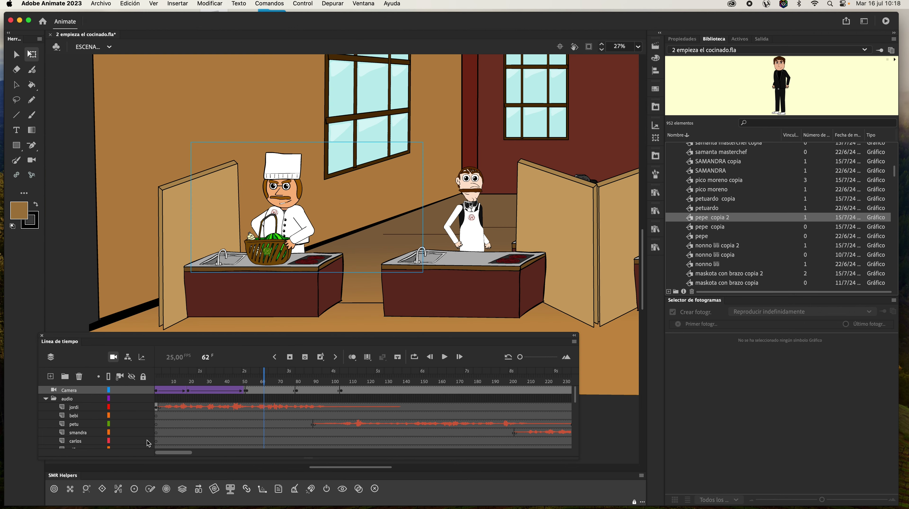
pyautogui.hscroll(10, 177, 451)
pyautogui.hscroll(2, 175, 451)
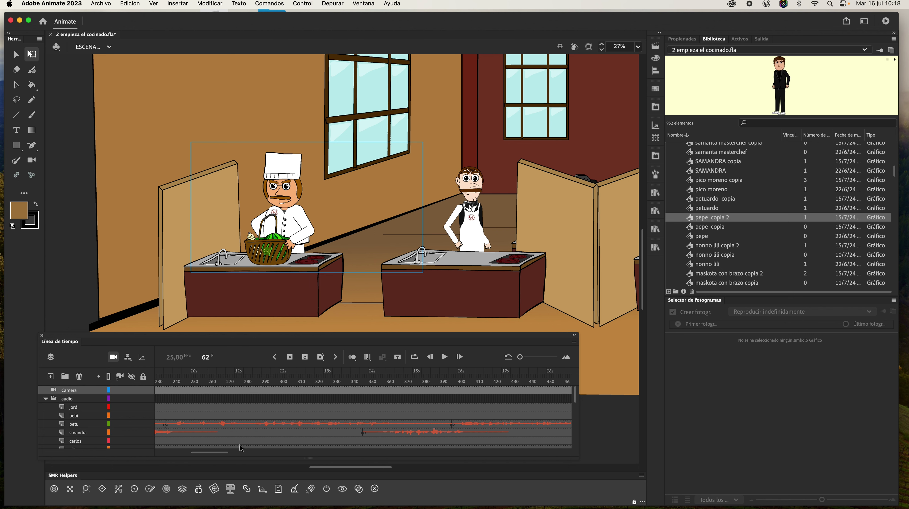
pyautogui.hscroll(20, 224, 453)
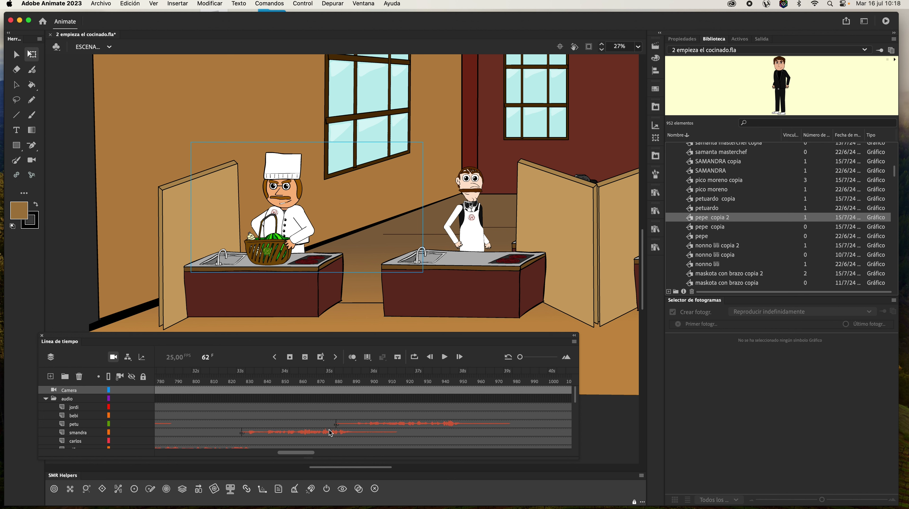
pyautogui.hscroll(-20, 351, 434)
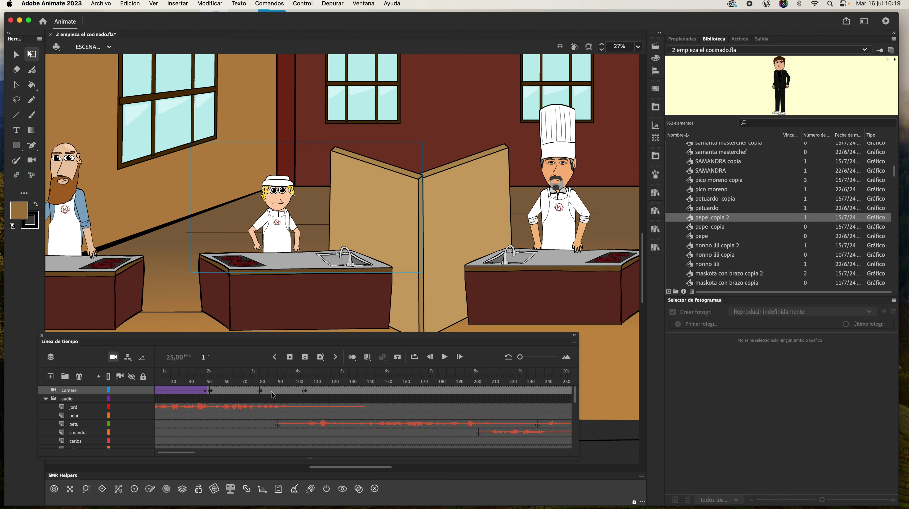
# Step: Compare the Camera layer's shots of different contestants at frames 105, 82 and 96
pyautogui.click(282, 376)
pyautogui.moveTo(282, 376); pyautogui.dragTo(305, 385)
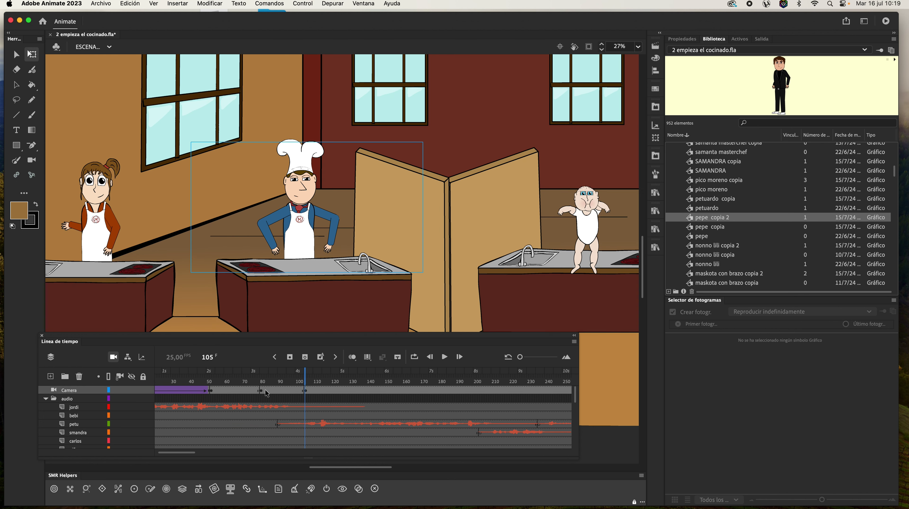
pyautogui.click(67, 391)
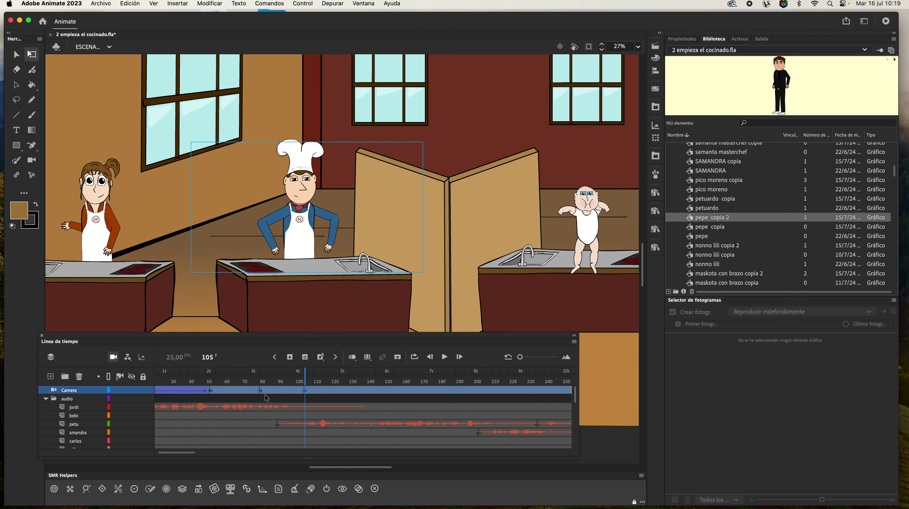
pyautogui.click(264, 392)
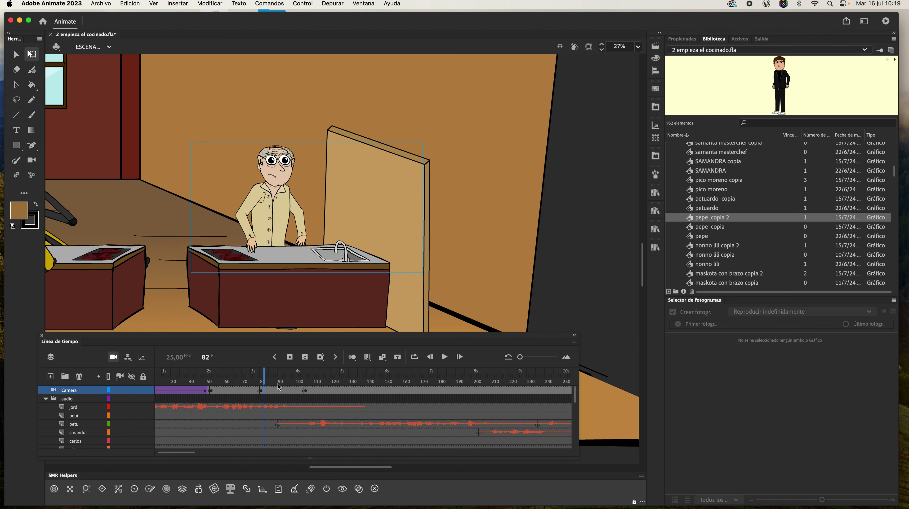
pyautogui.moveTo(310, 341); pyautogui.dragTo(332, 342)
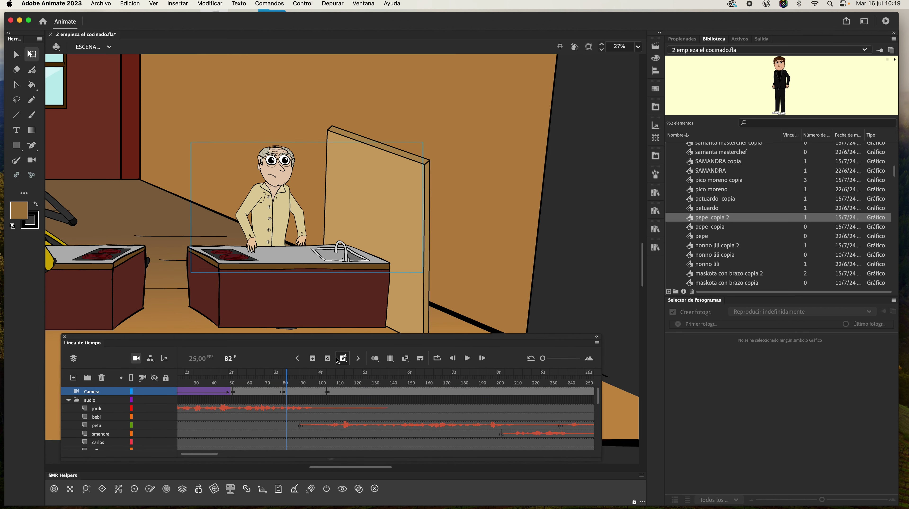
pyautogui.scroll(-5, 305, 147)
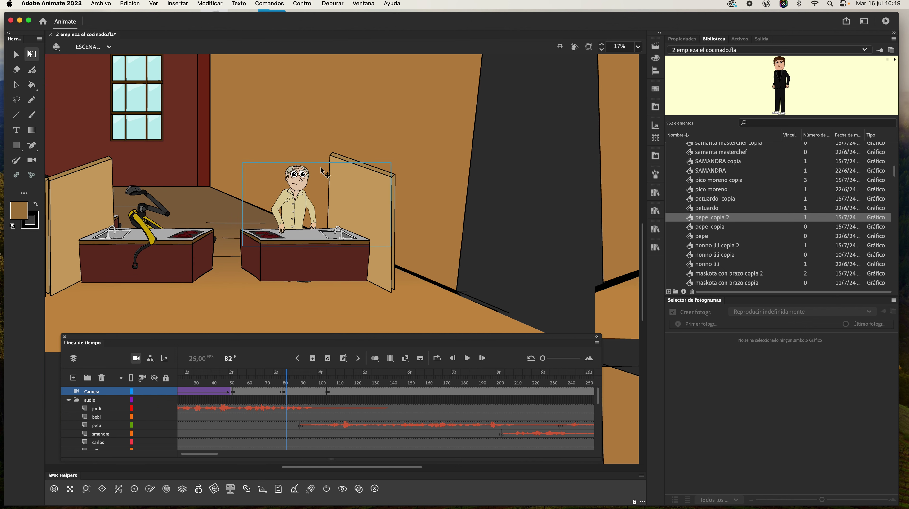
pyautogui.hscroll(-1, 321, 299)
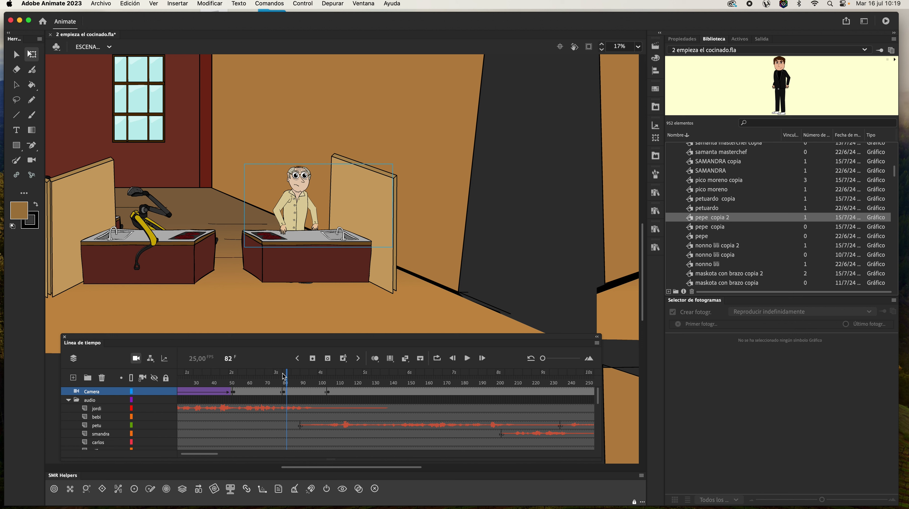
pyautogui.click(304, 382)
pyautogui.click(311, 382)
pyautogui.moveTo(344, 468); pyautogui.dragTo(343, 468)
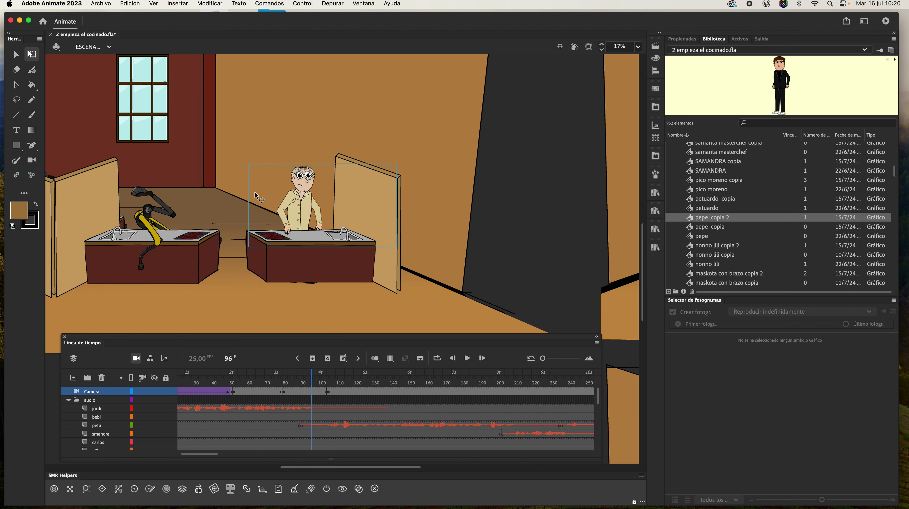
# Step: Open the old man's character symbol and its nested head symbol, and select the mouth at frame 1
pyautogui.scroll(3, 282, 233)
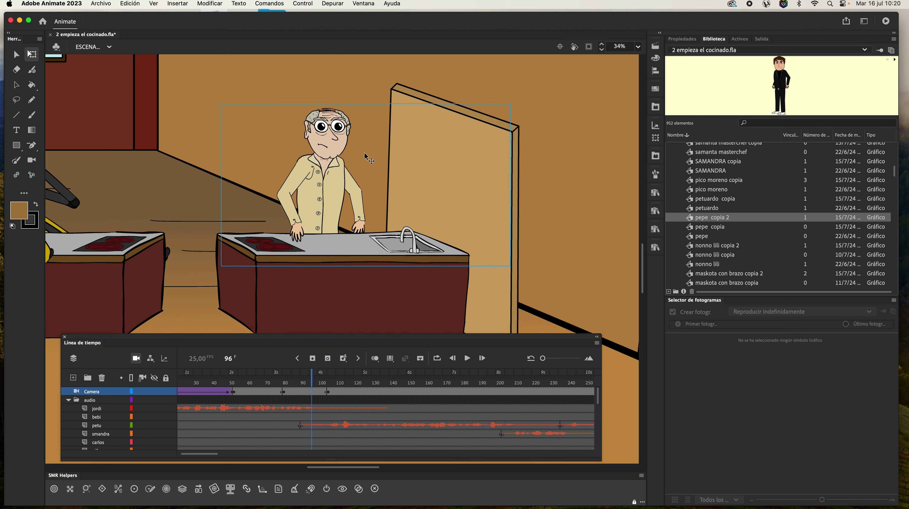
pyautogui.scroll(6, 279, 204)
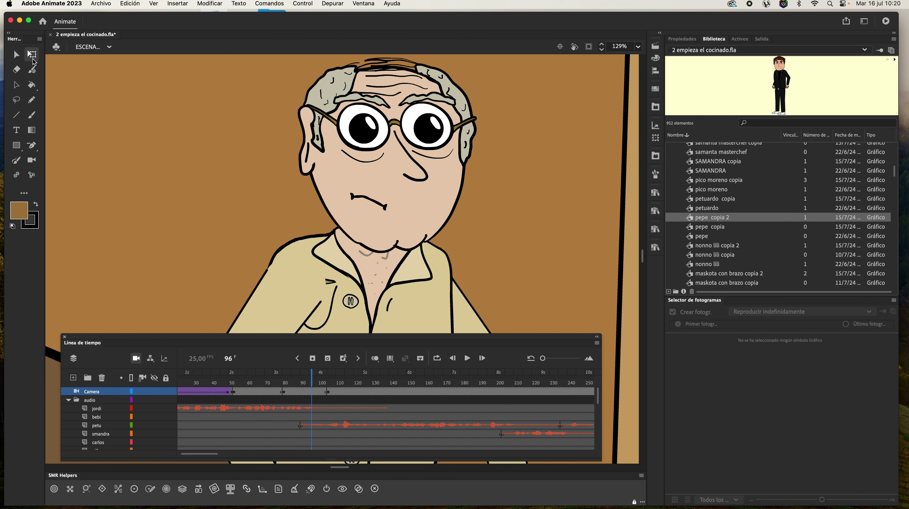
pyautogui.doubleClick(337, 168)
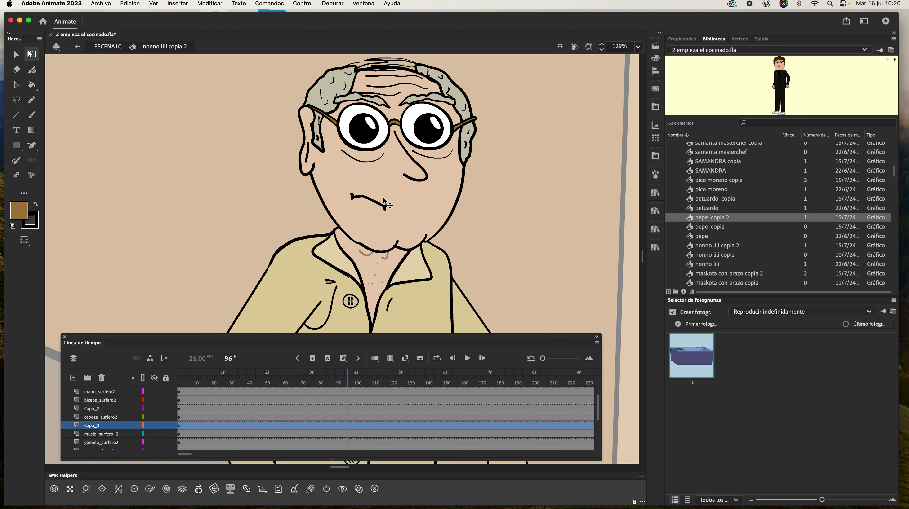
pyautogui.click(383, 207)
pyautogui.scroll(3, 380, 214)
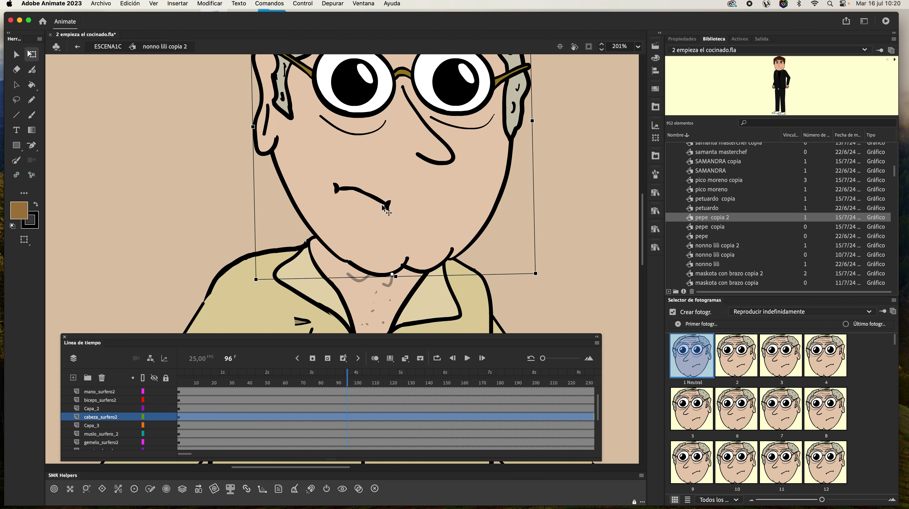
pyautogui.doubleClick(385, 206)
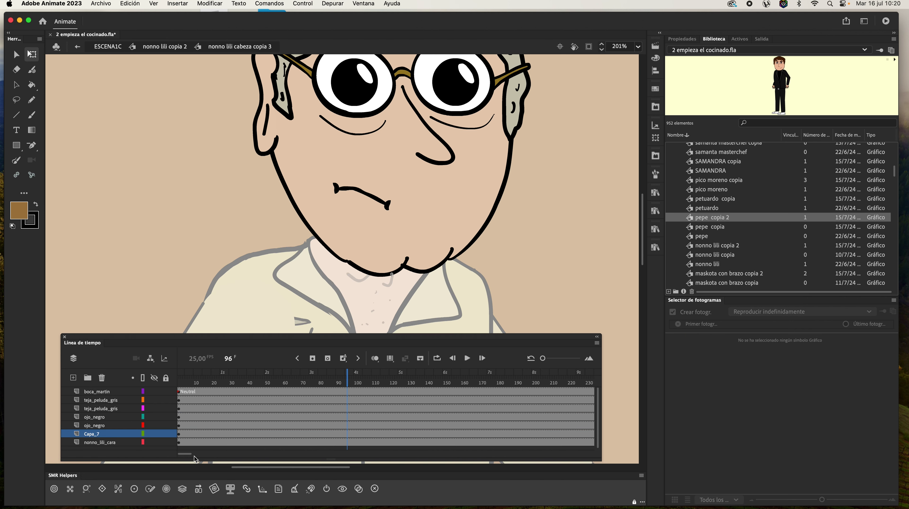
pyautogui.click(179, 380)
pyautogui.click(360, 199)
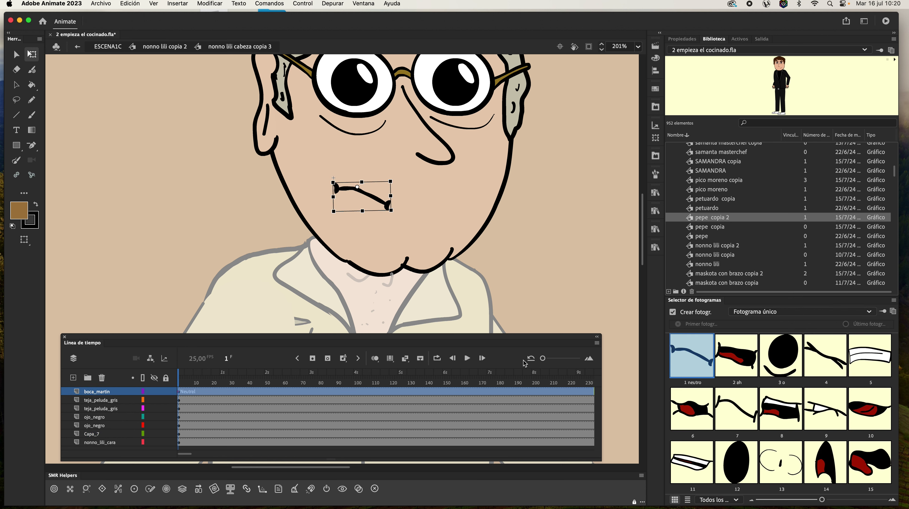
# Step: Review the selected mouth's viseme assignments in the lip-sync settings and close them without applying
pyautogui.click(686, 38)
pyautogui.scroll(-5, 784, 283)
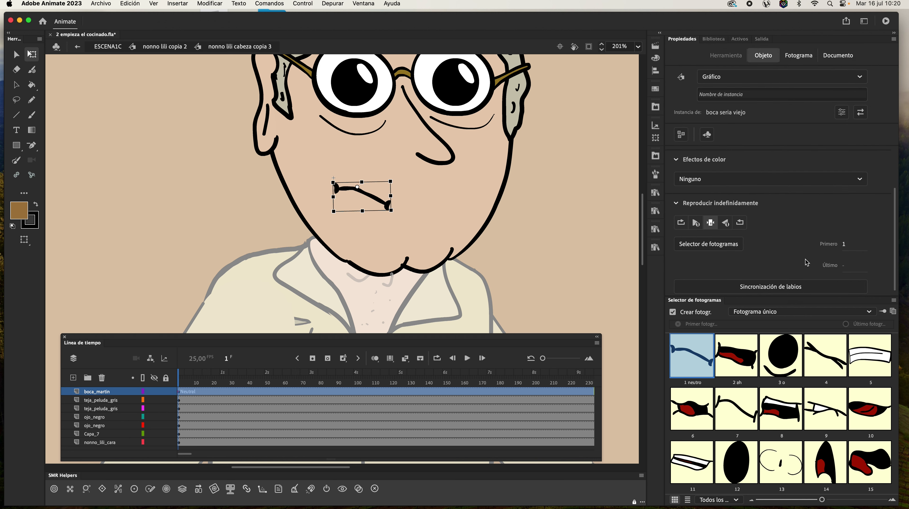
pyautogui.click(769, 283)
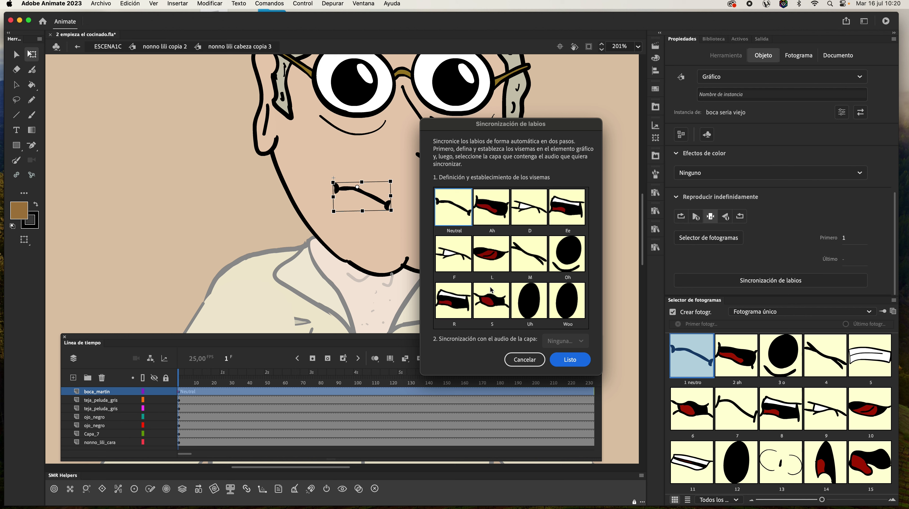
pyautogui.moveTo(501, 126); pyautogui.dragTo(486, 129)
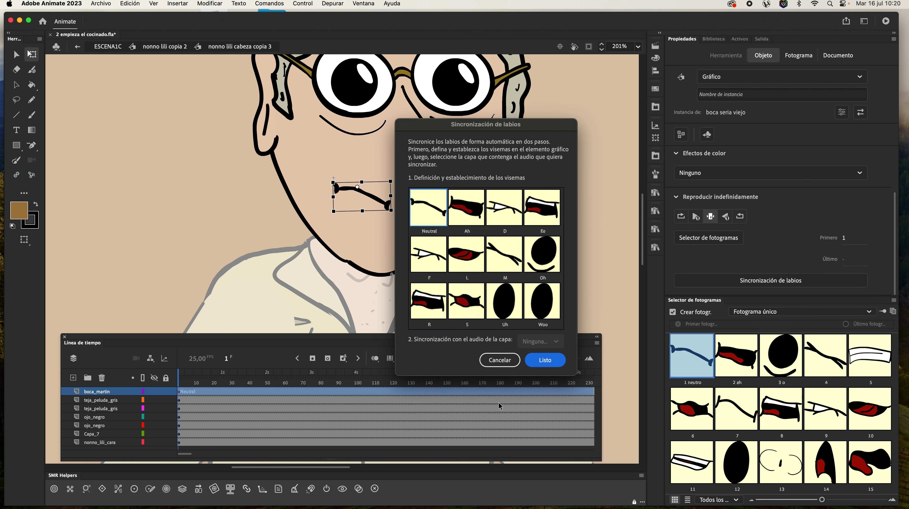
pyautogui.click(499, 360)
# Step: Leave the old man's head and character symbols to return to the ESCENA1C scene
pyautogui.scroll(3, 348, 172)
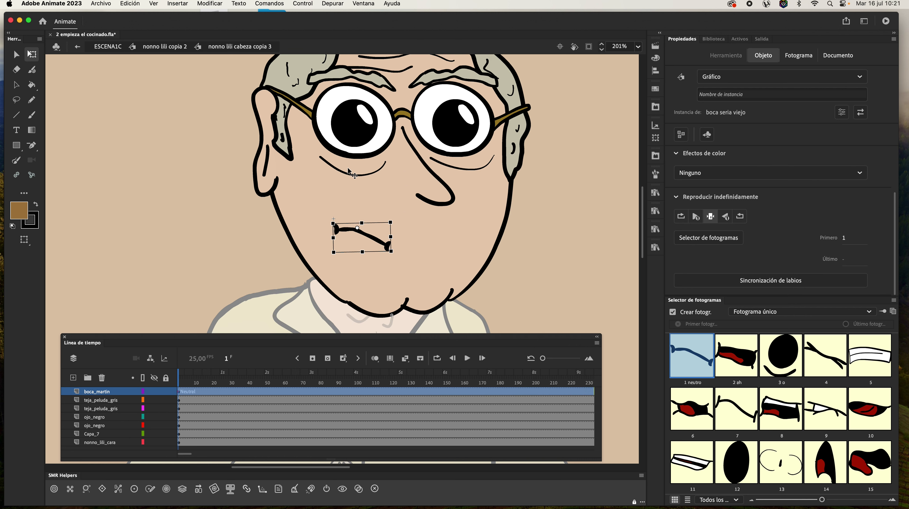
pyautogui.scroll(-5, 351, 174)
pyautogui.click(77, 50)
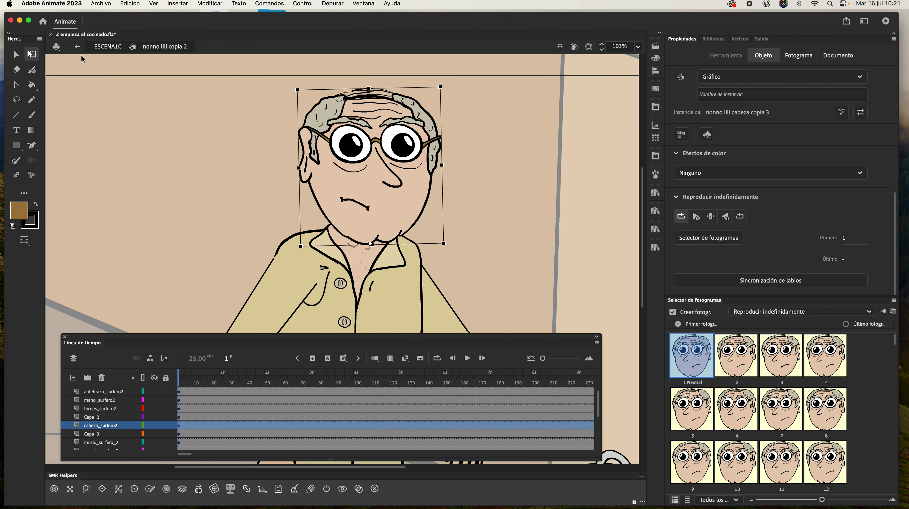
pyautogui.click(80, 49)
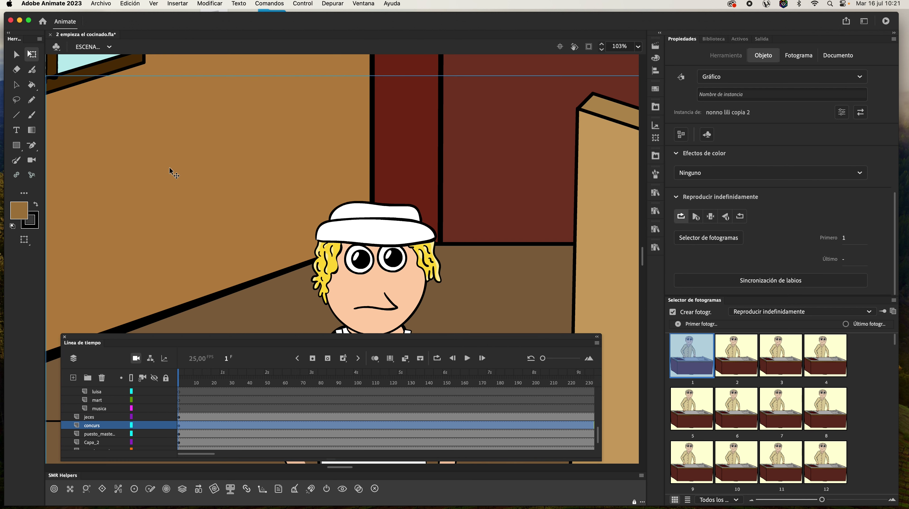
pyautogui.scroll(-5, 199, 206)
pyautogui.hscroll(5, 389, 163)
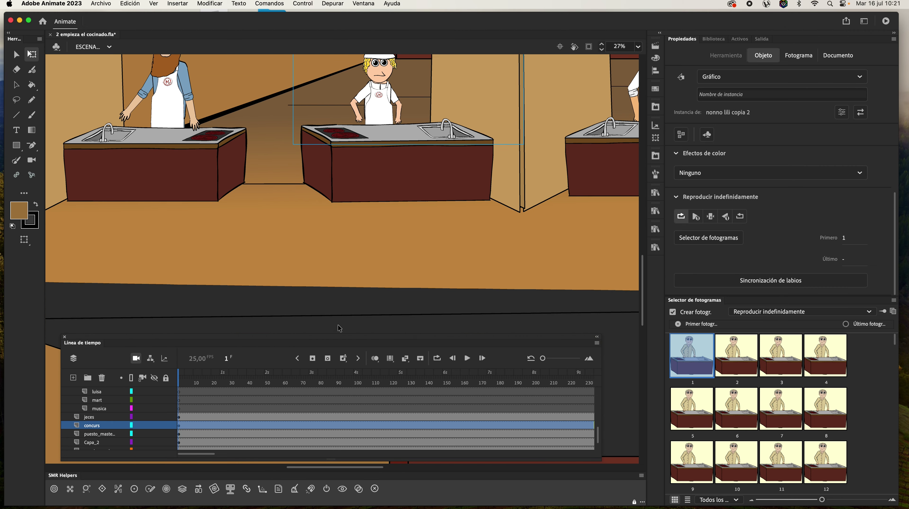
# Step: Open the bearded cook's symbol for editing and frame his rigged body with the hand controllers in view
pyautogui.click(389, 164)
pyautogui.scroll(3, 389, 164)
pyautogui.scroll(5, 357, 214)
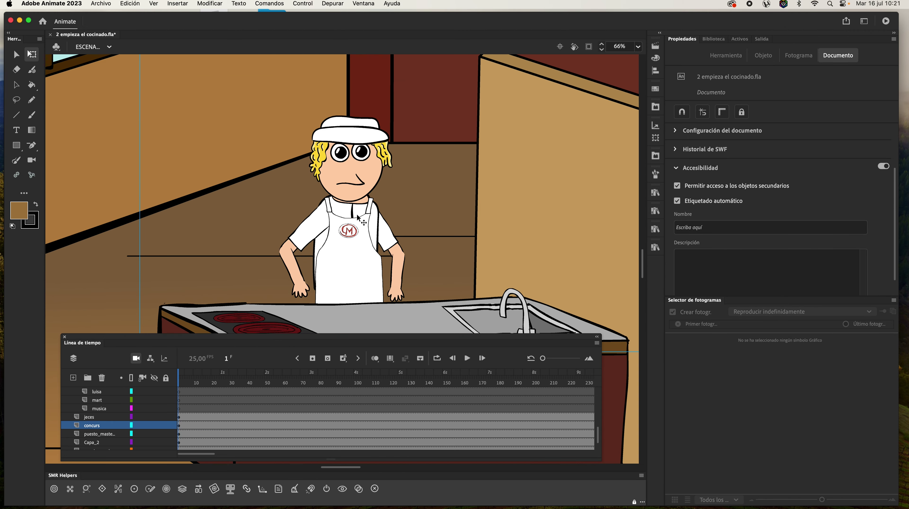
pyautogui.scroll(-3, 331, 263)
pyautogui.hscroll(-5, 146, 213)
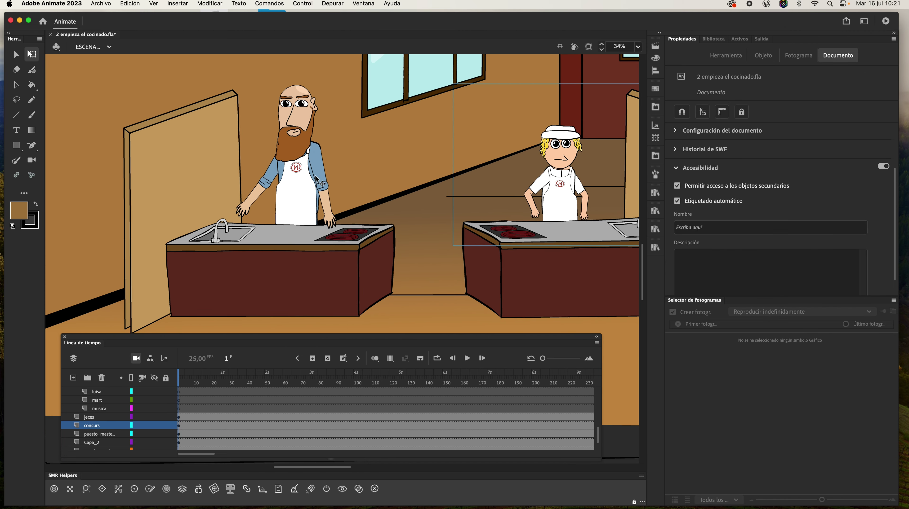
pyautogui.scroll(2, 310, 179)
pyautogui.scroll(2, 314, 191)
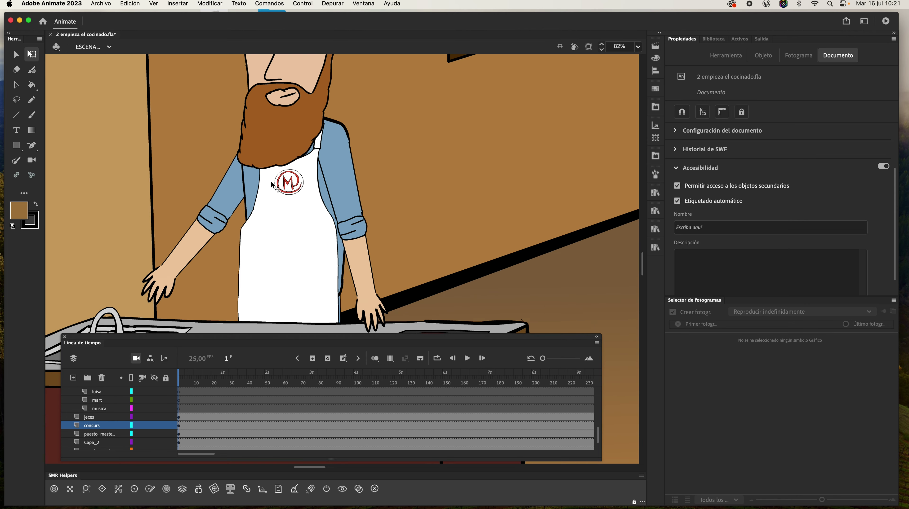
pyautogui.doubleClick(254, 188)
pyautogui.scroll(-2, 286, 193)
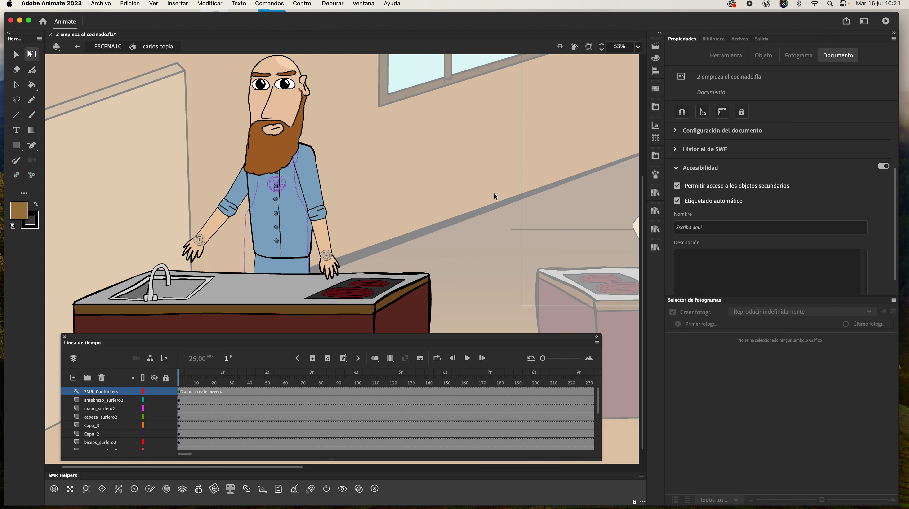
pyautogui.hscroll(-3, 494, 194)
pyautogui.scroll(2, 494, 194)
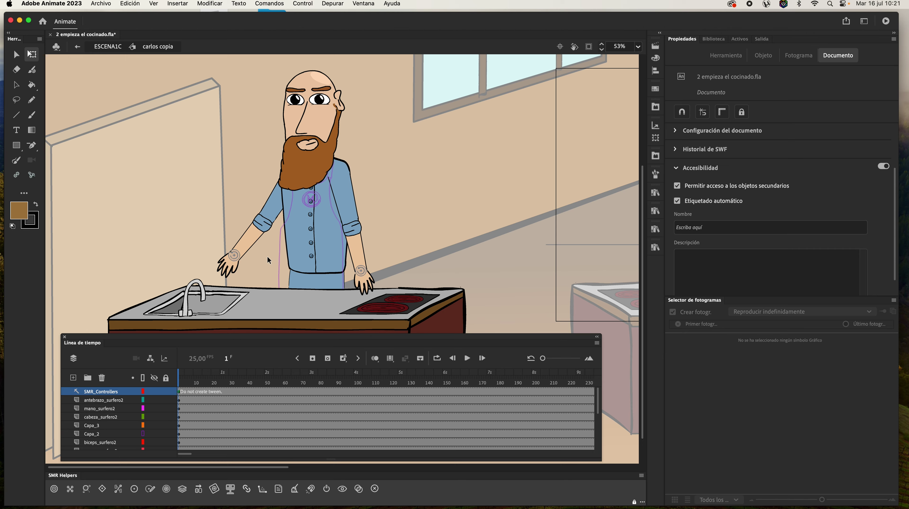
# Step: Leave the bearded cook's symbol, return to ESCENA1C, and open the blond cook's symbol for editing
pyautogui.scroll(3, 269, 259)
pyautogui.doubleClick(287, 233)
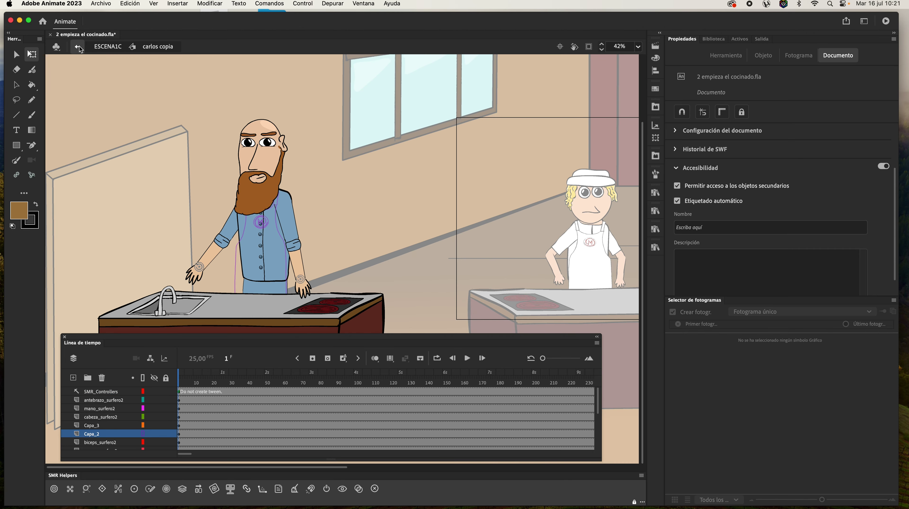
pyautogui.click(324, 219)
pyautogui.hscroll(5, 396, 232)
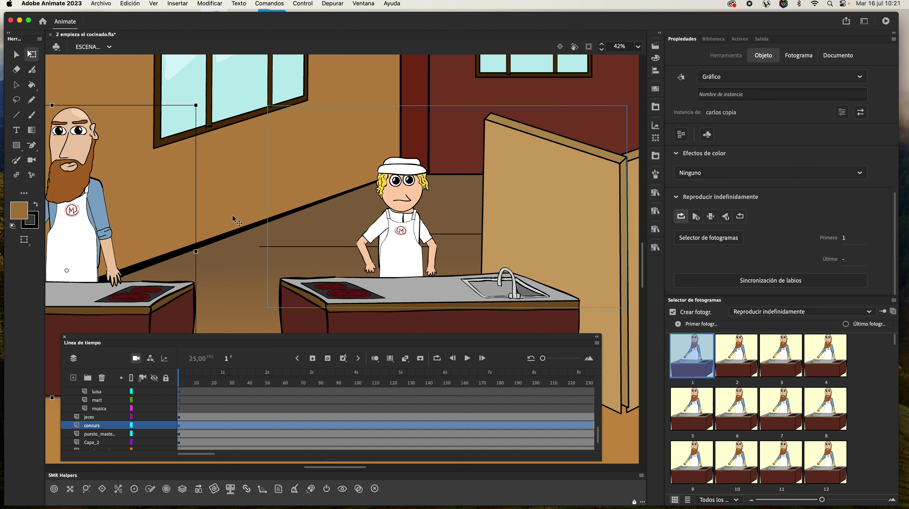
pyautogui.doubleClick(410, 264)
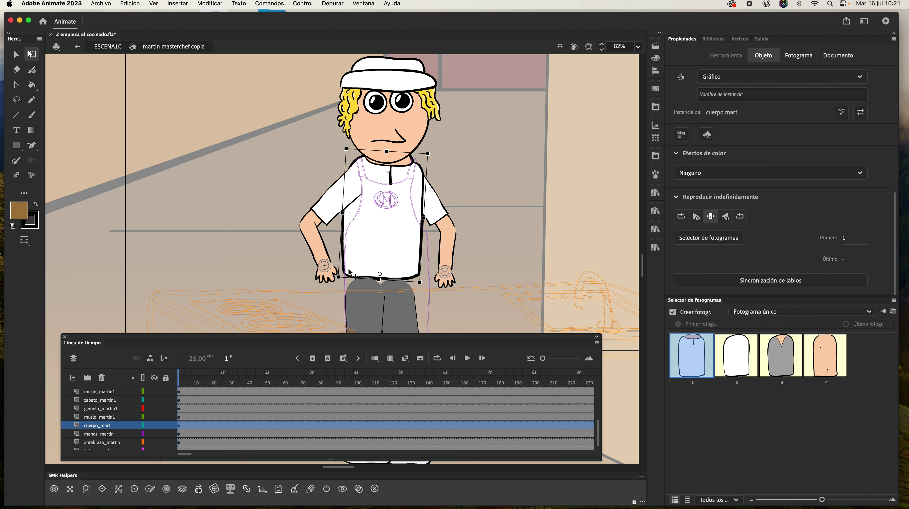
pyautogui.scroll(2, 351, 270)
# Step: Open the blond cook's biceps symbol to examine its artwork and magnet target, and return to his character symbol
pyautogui.click(303, 172)
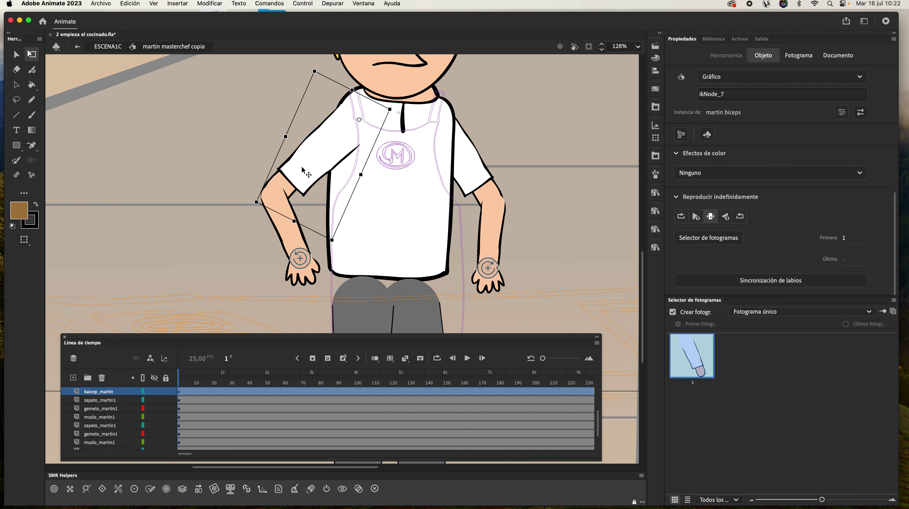
pyautogui.doubleClick(303, 173)
pyautogui.click(306, 185)
pyautogui.scroll(3, 313, 203)
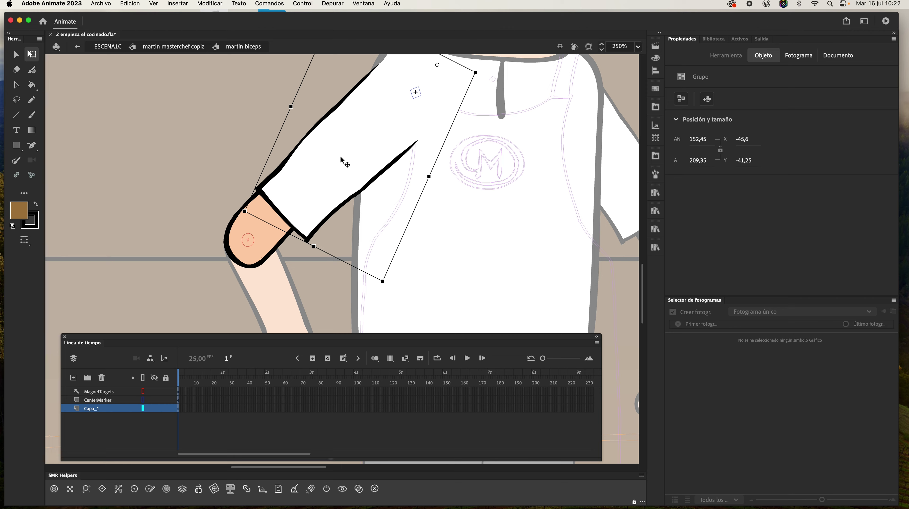
pyautogui.scroll(2, 337, 180)
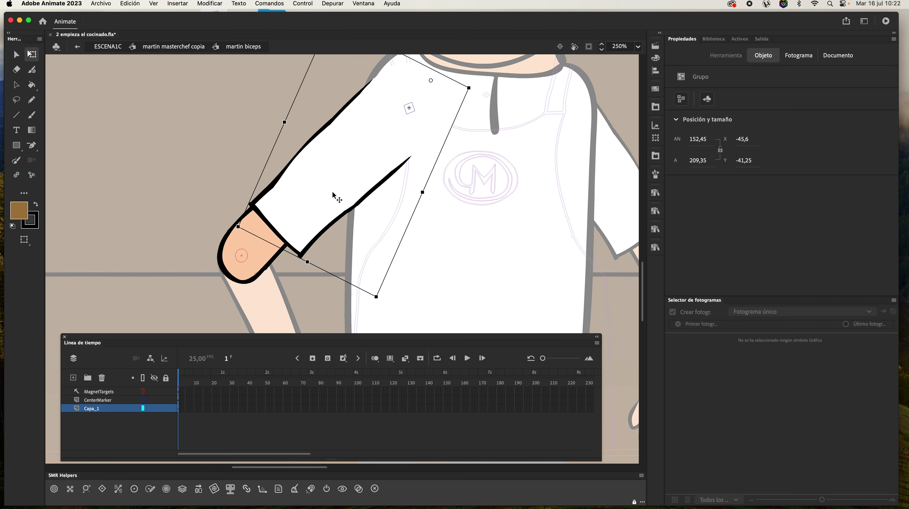
pyautogui.click(154, 142)
pyautogui.scroll(-1, 154, 142)
pyautogui.doubleClick(194, 140)
pyautogui.scroll(-5, 240, 256)
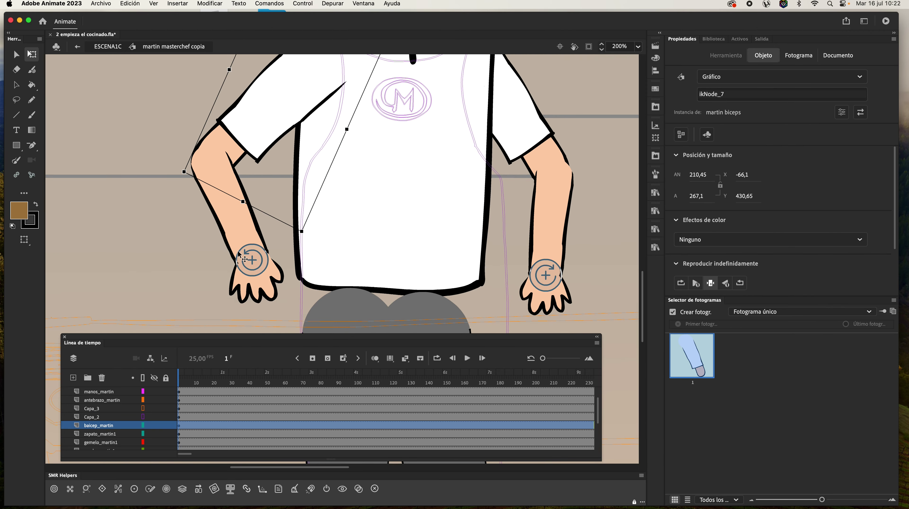
# Step: Open the blond cook's forearm and hand symbols in turn, returning to the character symbol after each one
pyautogui.doubleClick(236, 225)
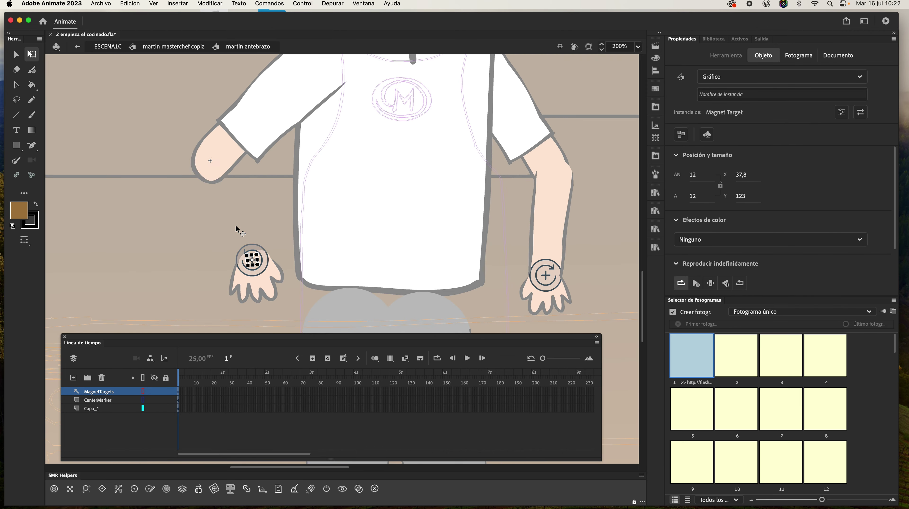
pyautogui.doubleClick(124, 119)
pyautogui.doubleClick(251, 275)
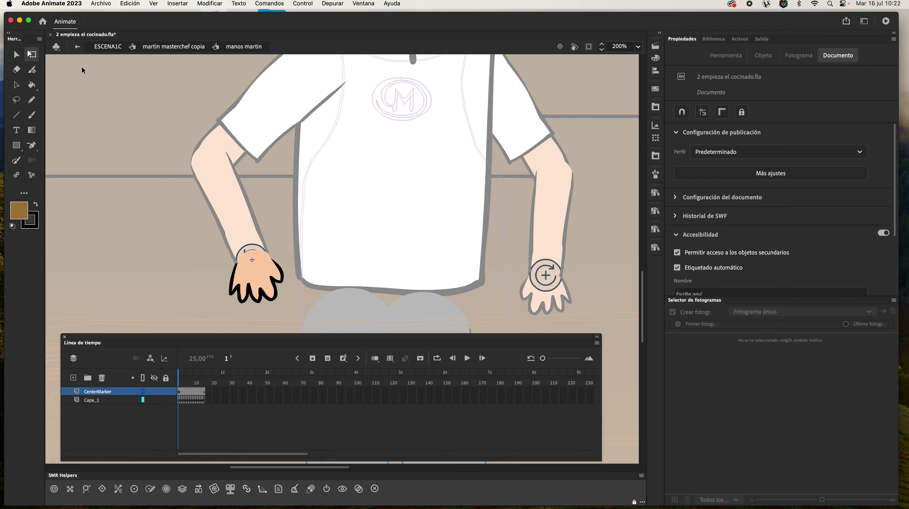
pyautogui.doubleClick(137, 83)
pyautogui.scroll(-4, 283, 129)
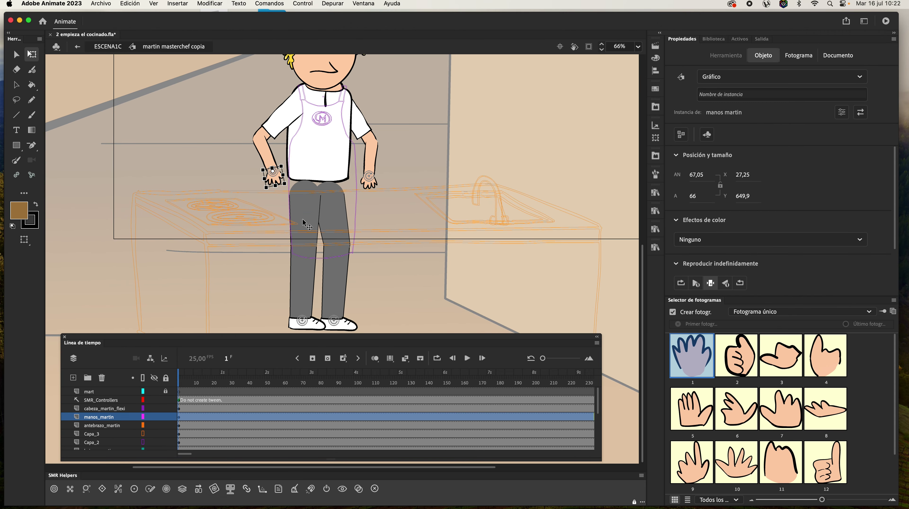
# Step: Select the blond cook's apron with its layer Capa_2 and one thigh to inspect the separate body parts
pyautogui.click(296, 145)
pyautogui.scroll(1, 309, 169)
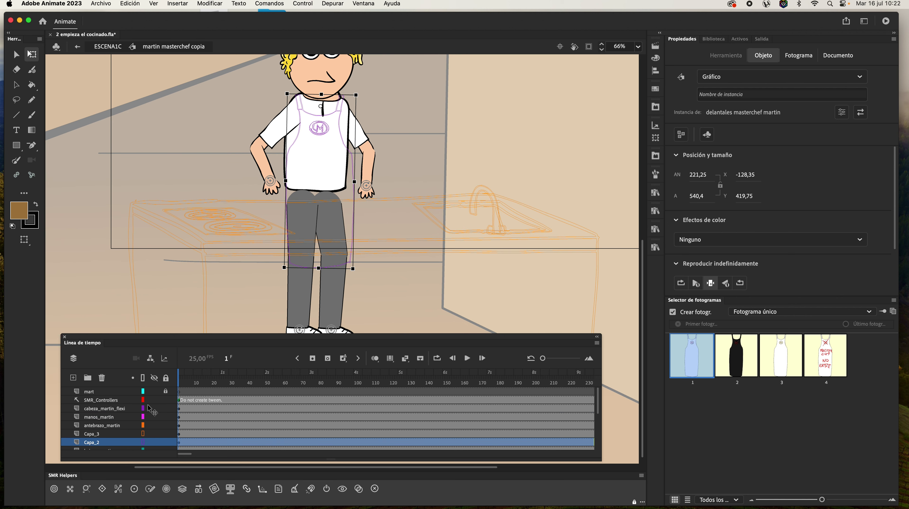
pyautogui.click(145, 444)
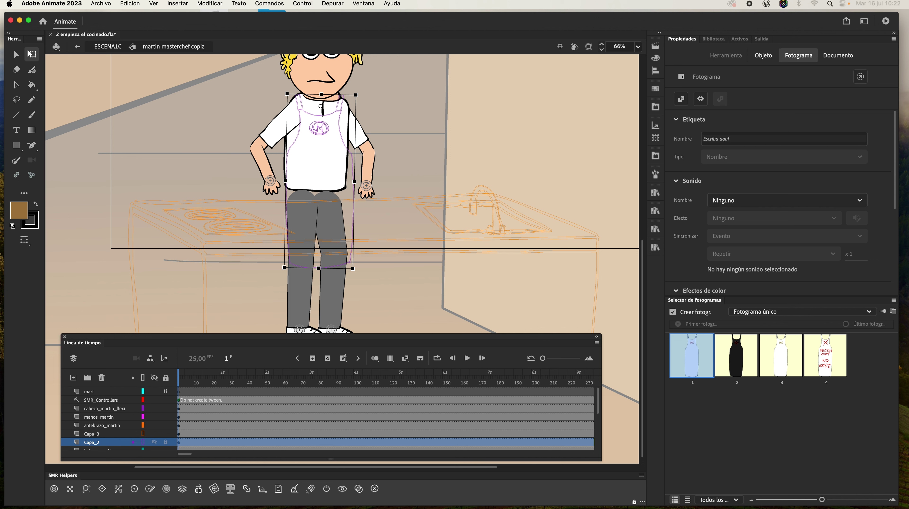
pyautogui.click(211, 136)
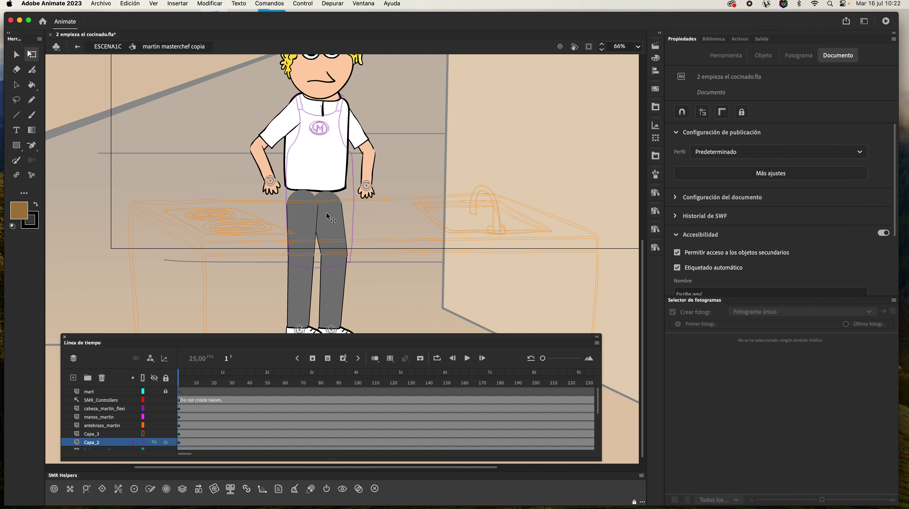
pyautogui.click(308, 216)
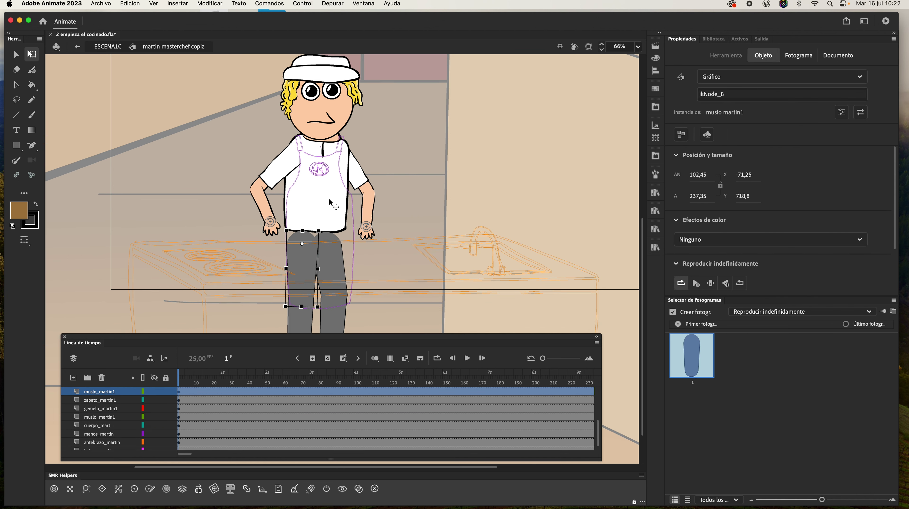
pyautogui.scroll(3, 333, 205)
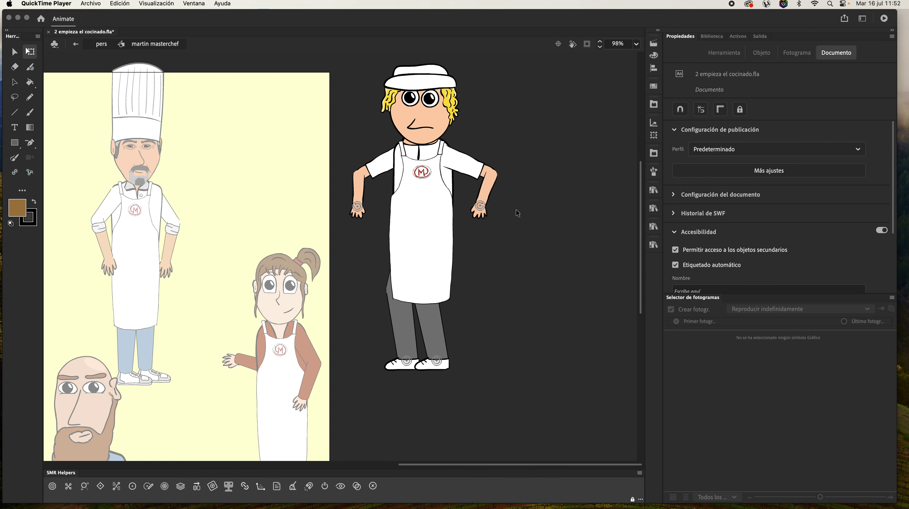
# Step: Activate the rig posing tool and reposition both of the blond cook's hands through their wrist controllers
pyautogui.scroll(2, 488, 221)
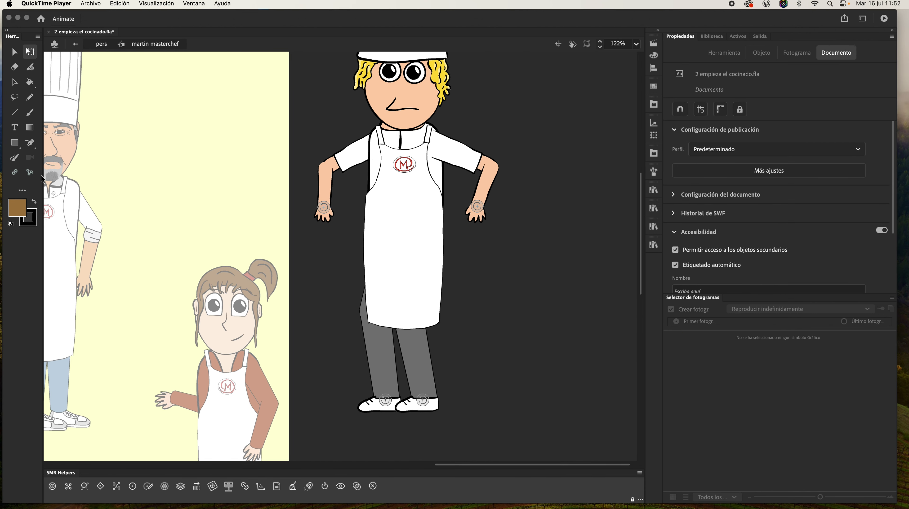
pyautogui.click(43, 179)
pyautogui.click(30, 172)
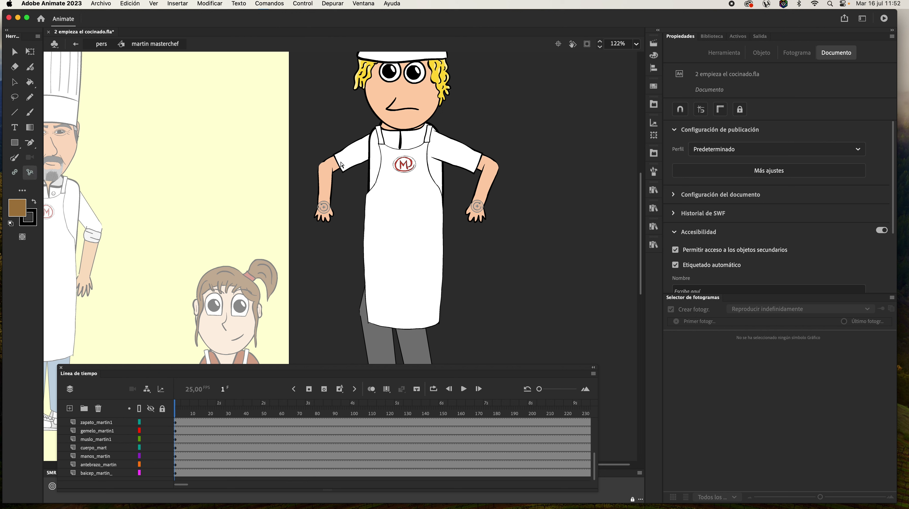
pyautogui.moveTo(349, 163); pyautogui.dragTo(322, 197)
pyautogui.moveTo(483, 184); pyautogui.dragTo(464, 205)
# Step: Nudge the blond cook's foot controller and shift his torso sideways and down so his knee bends
pyautogui.scroll(-5, 474, 260)
pyautogui.click(362, 302)
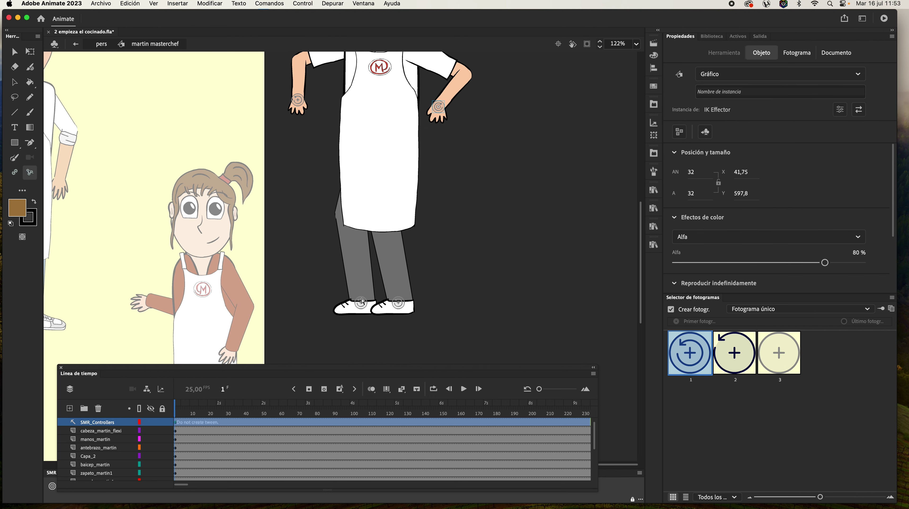
pyautogui.moveTo(364, 294)
pyautogui.mouseDown()
pyautogui.moveTo(357, 266)
pyautogui.moveTo(364, 303)
pyautogui.moveTo(378, 209)
pyautogui.moveTo(359, 293)
pyautogui.moveTo(367, 297)
pyautogui.mouseUp()
pyautogui.scroll(-3, 372, 280)
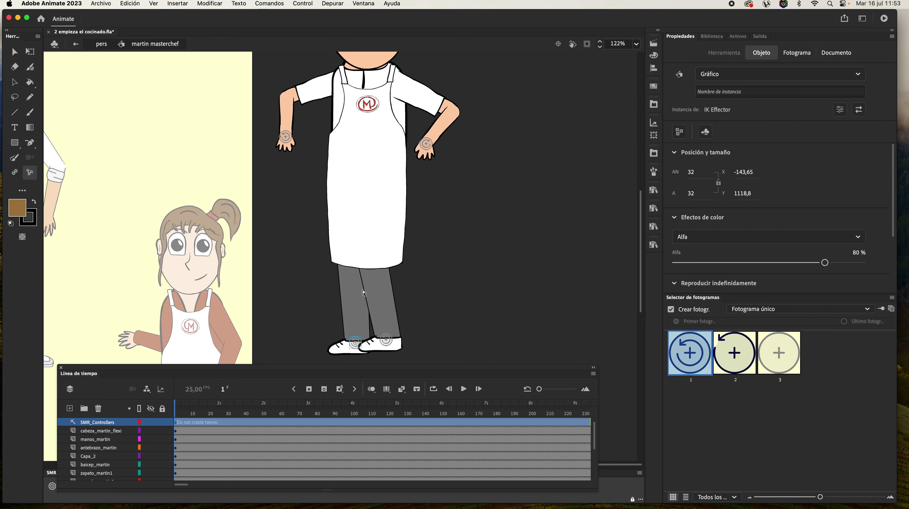
pyautogui.scroll(3, 373, 280)
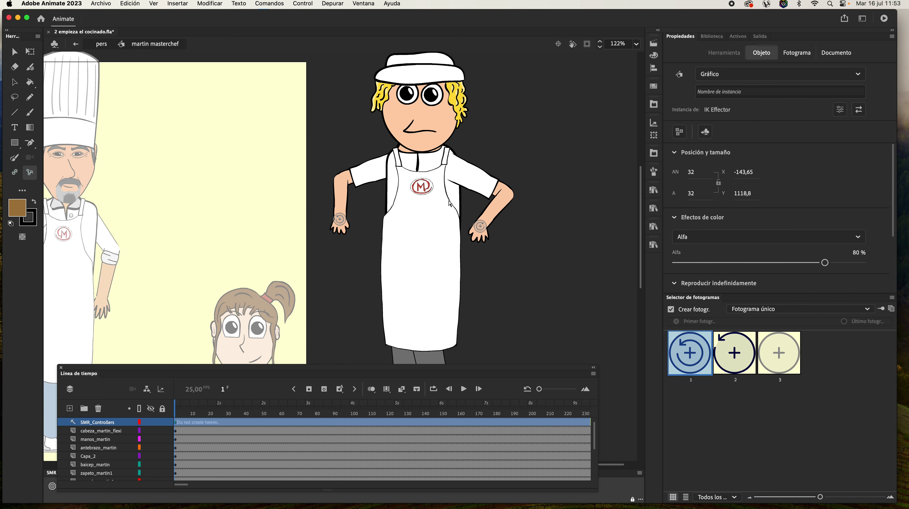
pyautogui.moveTo(449, 200)
pyautogui.mouseDown()
pyautogui.moveTo(464, 202)
pyautogui.moveTo(439, 200)
pyautogui.moveTo(460, 209)
pyautogui.mouseUp()
pyautogui.scroll(-3, 442, 206)
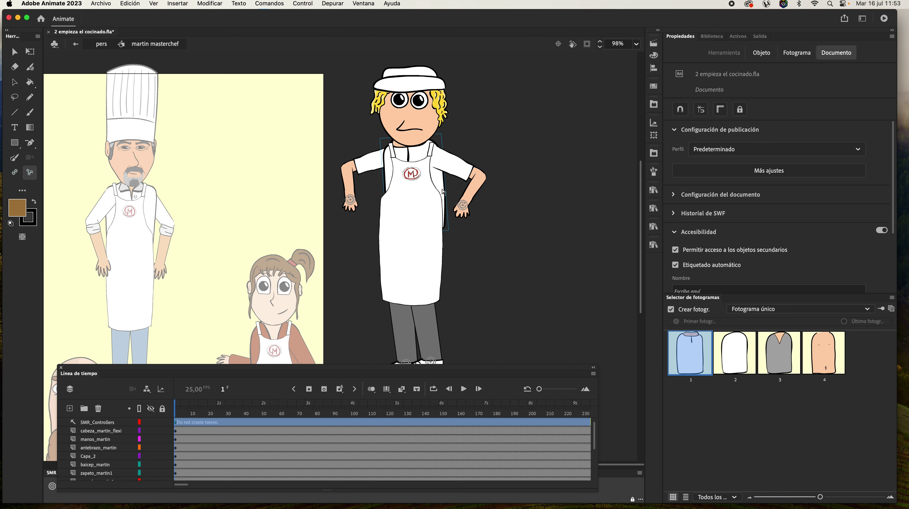
pyautogui.moveTo(441, 180)
pyautogui.mouseDown()
pyautogui.moveTo(423, 204)
pyautogui.moveTo(461, 207)
pyautogui.moveTo(446, 208)
pyautogui.moveTo(442, 188)
pyautogui.moveTo(448, 206)
pyautogui.moveTo(449, 194)
pyautogui.mouseUp()
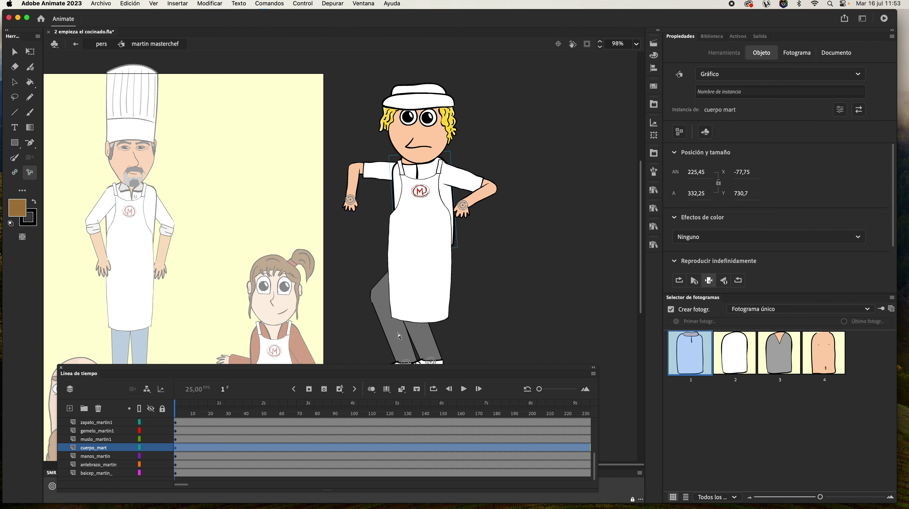
# Step: Raise the blond cook's bent leg into a near-horizontal kick using its foot controller
pyautogui.scroll(-2, 399, 330)
pyautogui.moveTo(406, 346); pyautogui.dragTo(284, 255)
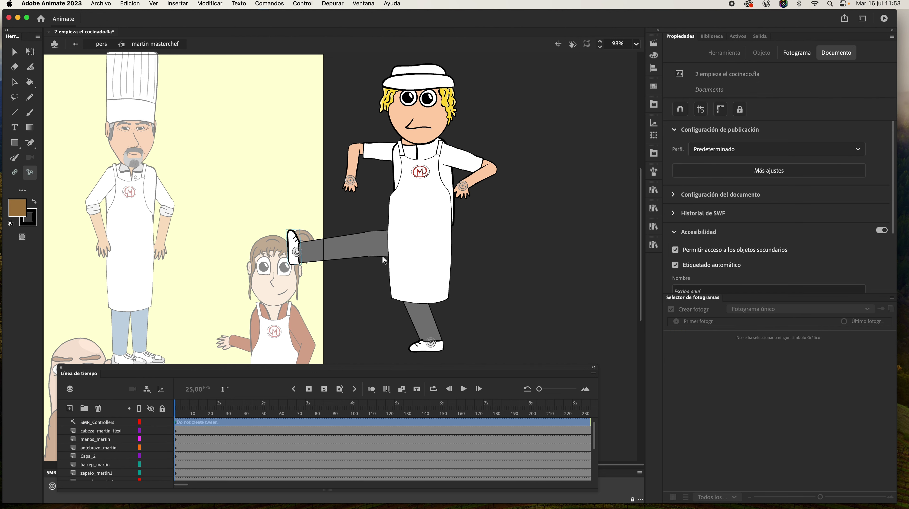
pyautogui.click(296, 252)
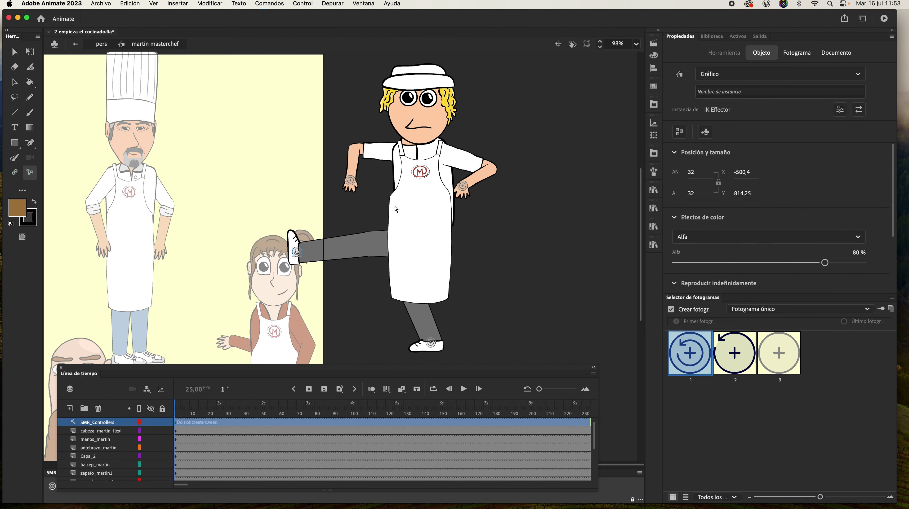
# Step: Try shifting the blond cook's torso slightly while his hands and raised foot stay anchored
pyautogui.click(457, 182)
pyautogui.moveTo(456, 182); pyautogui.dragTo(432, 182)
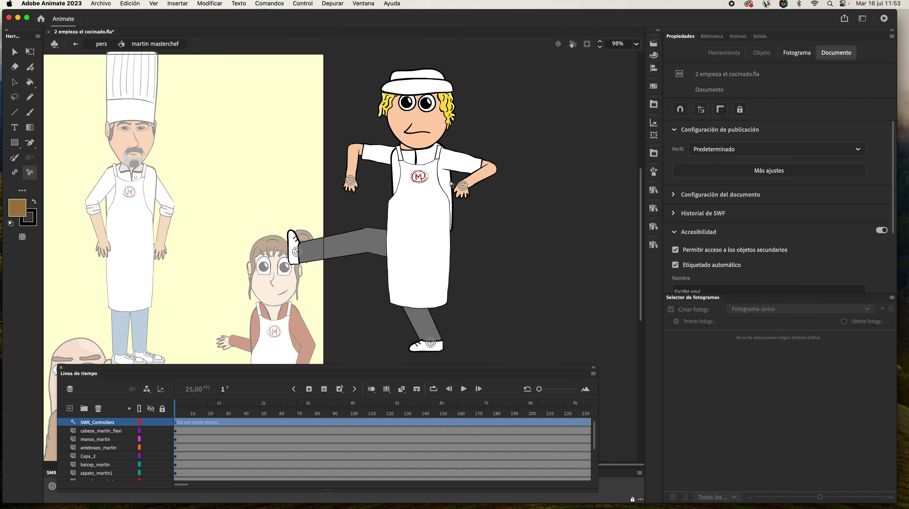
pyautogui.click(420, 215)
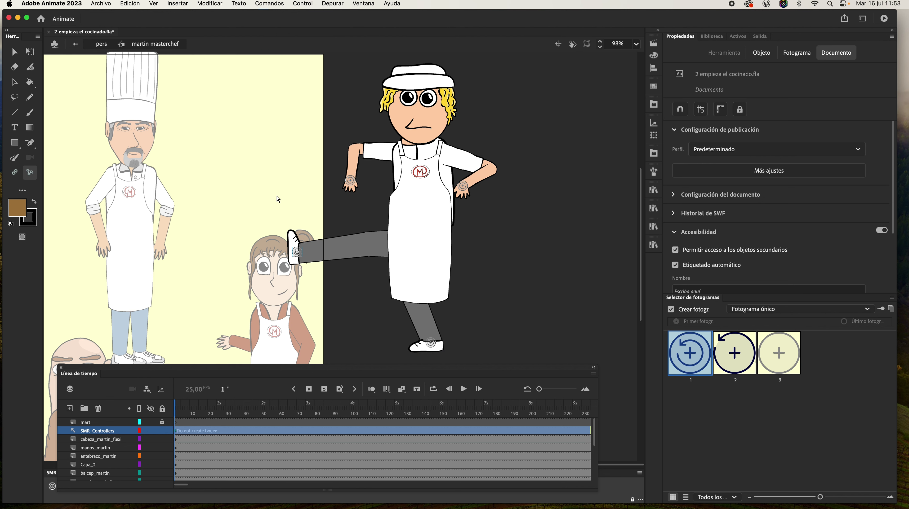
# Step: Return to the pers scene to view the kicking pose, and reopen the blond cook's symbol with the rig posing tool active
pyautogui.click(75, 44)
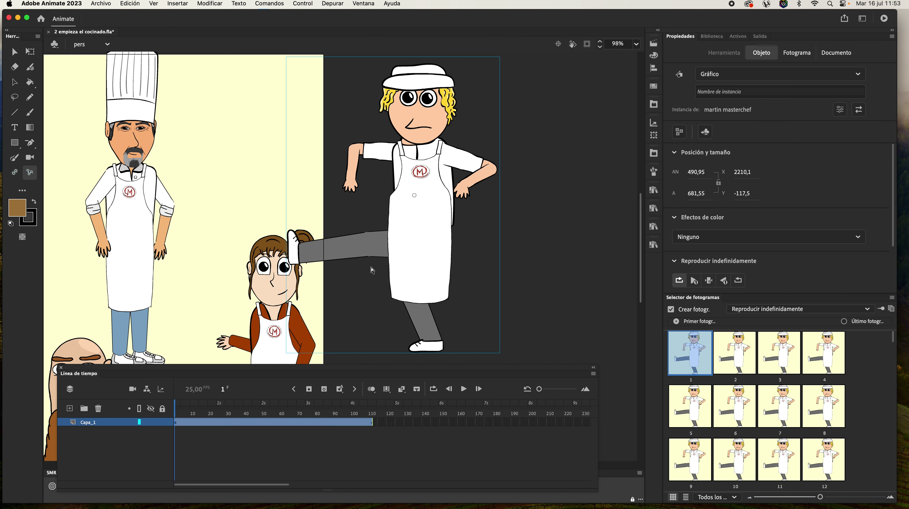
pyautogui.press('q')
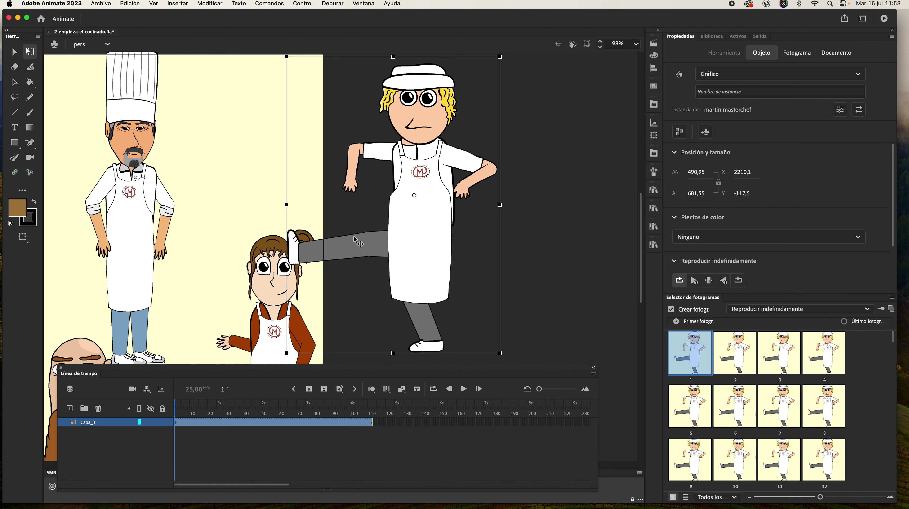
pyautogui.doubleClick(358, 241)
pyautogui.press('m')
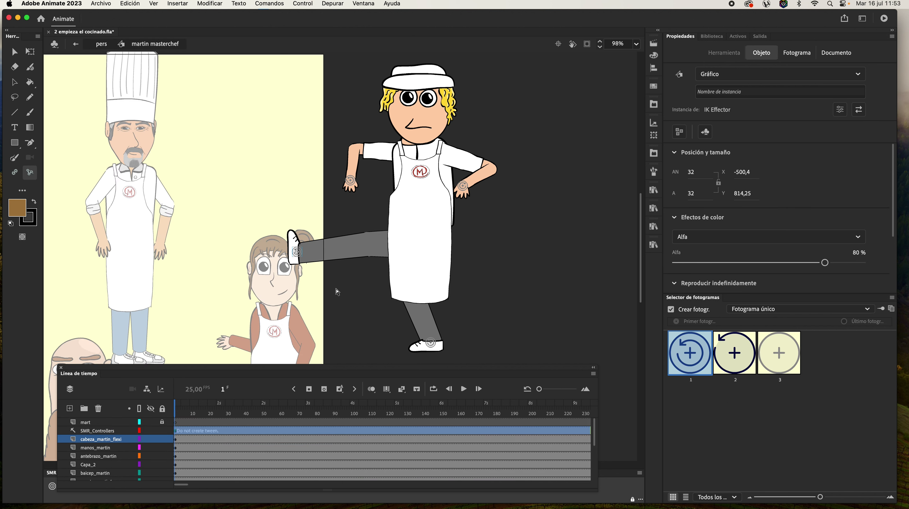
# Step: Lower the blond cook's raised leg to the ground and align the other foot at the same height
pyautogui.moveTo(299, 255); pyautogui.dragTo(364, 362)
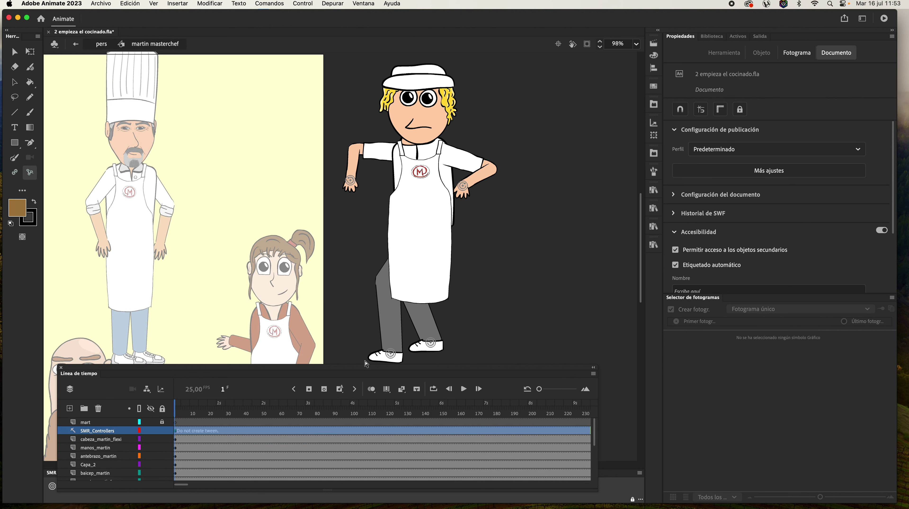
pyautogui.moveTo(432, 344)
pyautogui.mouseDown()
pyautogui.moveTo(435, 359)
pyautogui.moveTo(444, 351)
pyautogui.mouseUp()
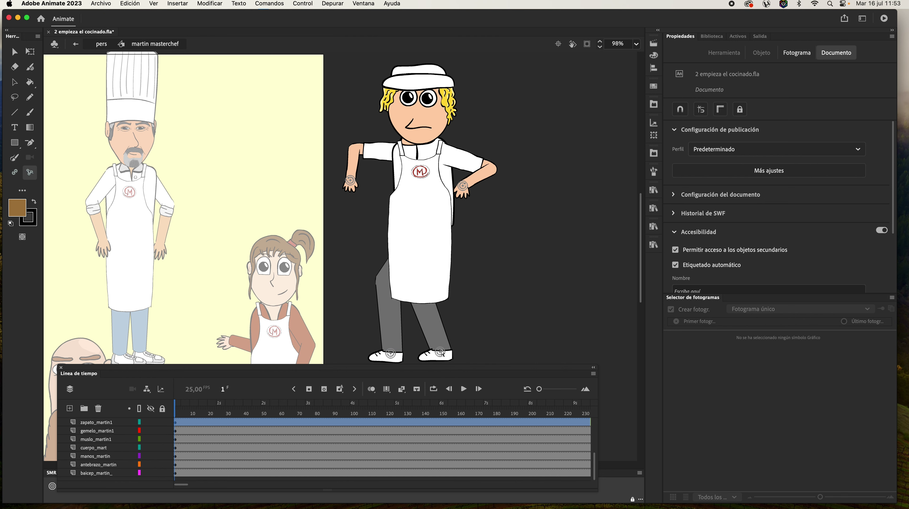
pyautogui.scroll(-2, 459, 328)
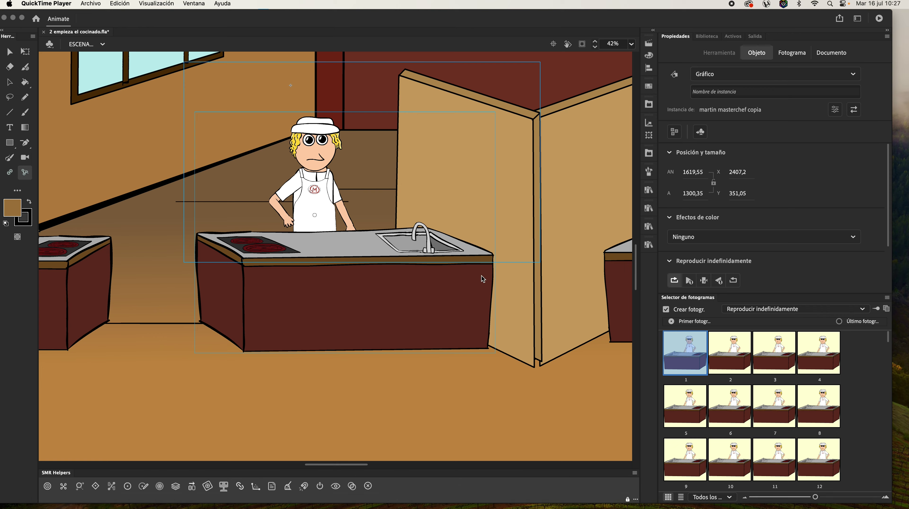
# Step: Examine the cooking set's stations and contestants, and the neighbouring sets laid out around it in the scene
pyautogui.press('super+minus')
pyautogui.scroll(3, 464, 320)
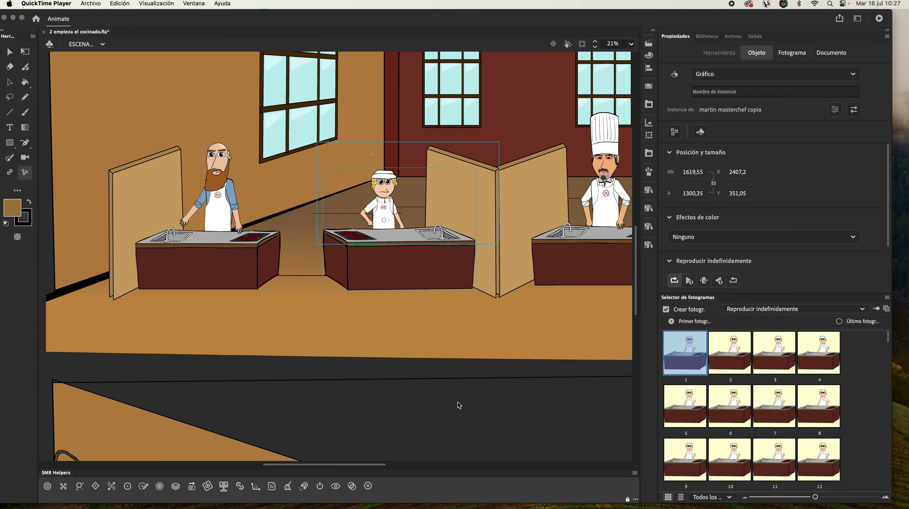
pyautogui.click(458, 403)
pyautogui.scroll(2, 464, 421)
pyautogui.press('super+minus')
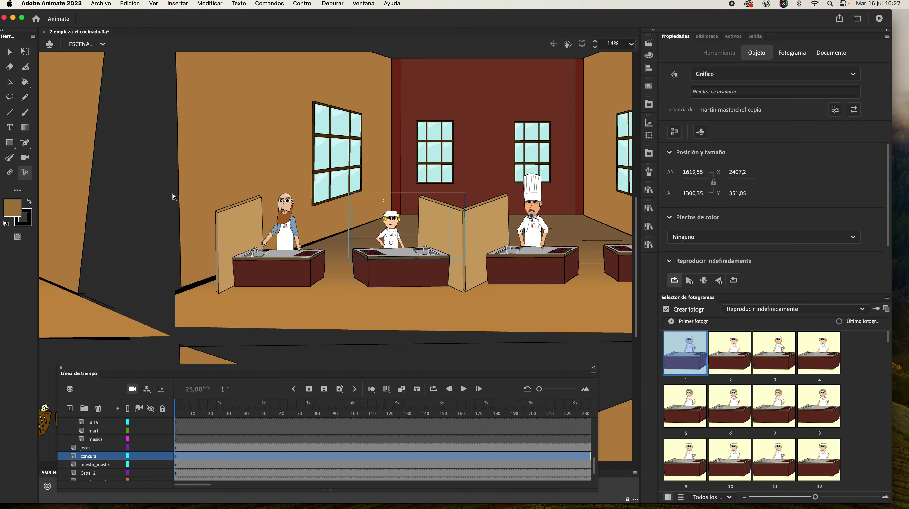
pyautogui.click(167, 201)
pyautogui.scroll(2, 442, 218)
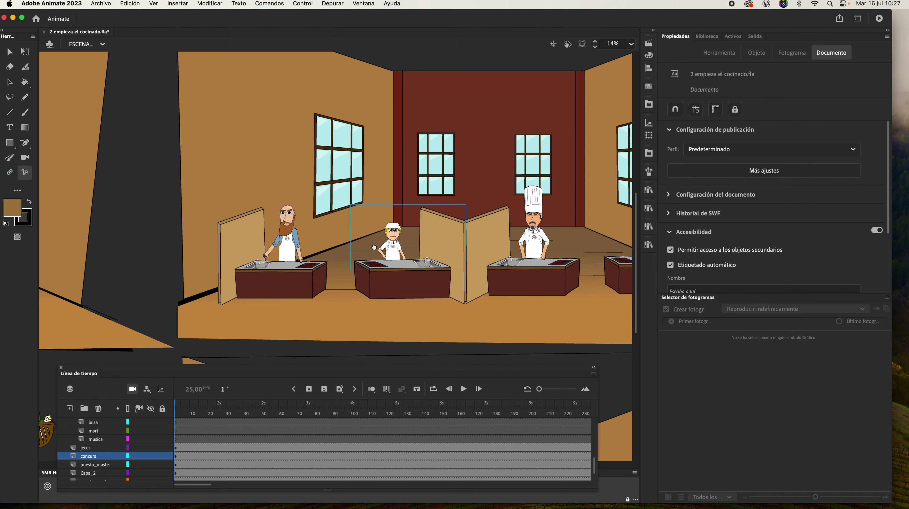
pyautogui.scroll(-3, 378, 250)
pyautogui.scroll(4, 368, 254)
pyautogui.scroll(2, 366, 252)
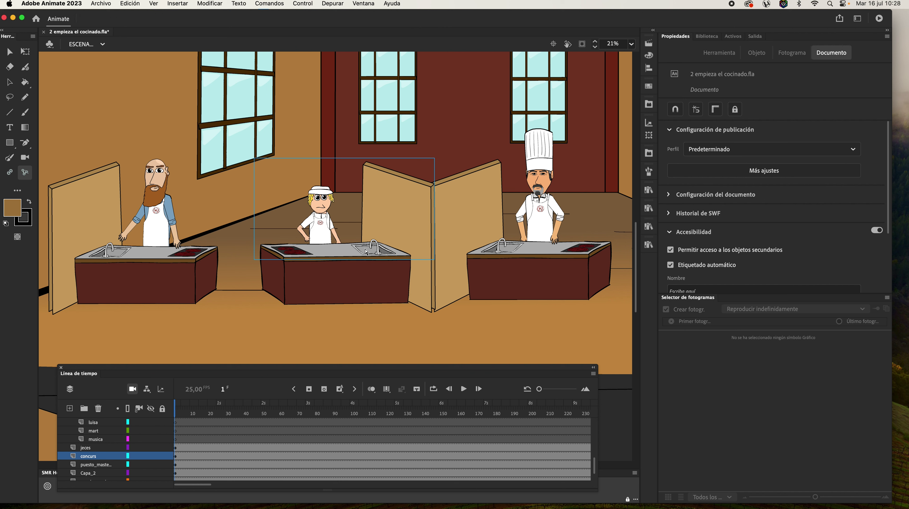
pyautogui.scroll(-3, 366, 252)
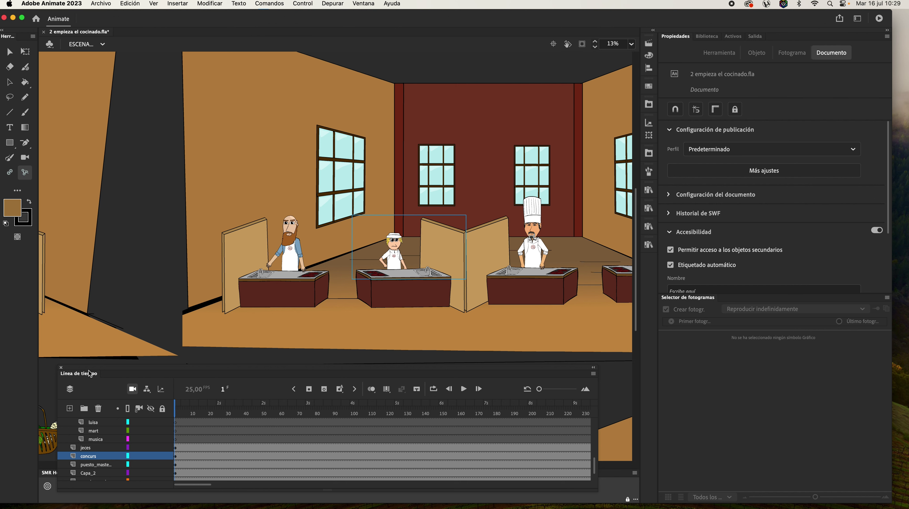
pyautogui.scroll(-3, 315, 182)
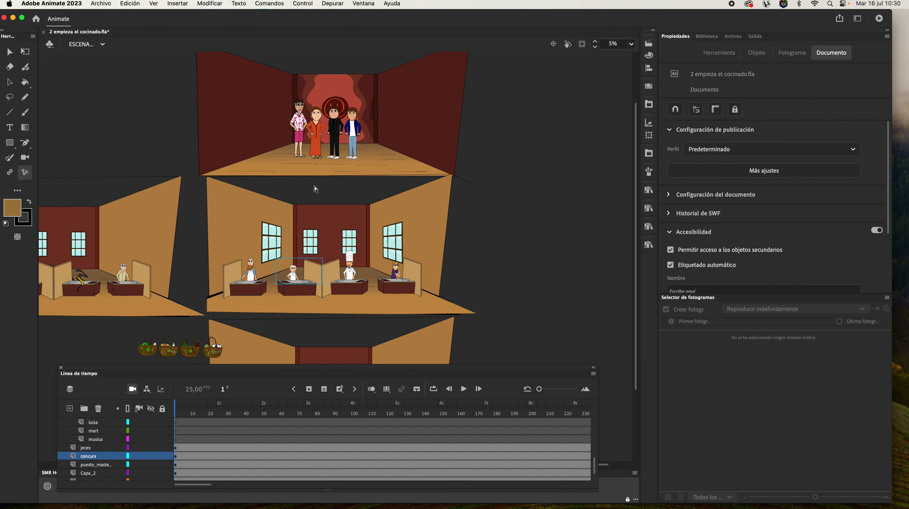
pyautogui.moveTo(325, 24)
pyautogui.mouseDown()
pyautogui.moveTo(346, 24)
pyautogui.moveTo(336, 28)
pyautogui.mouseUp()
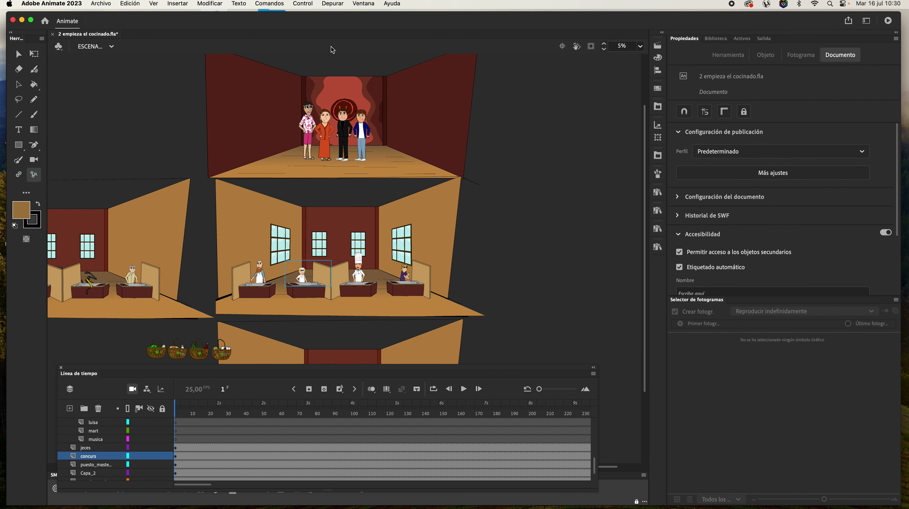